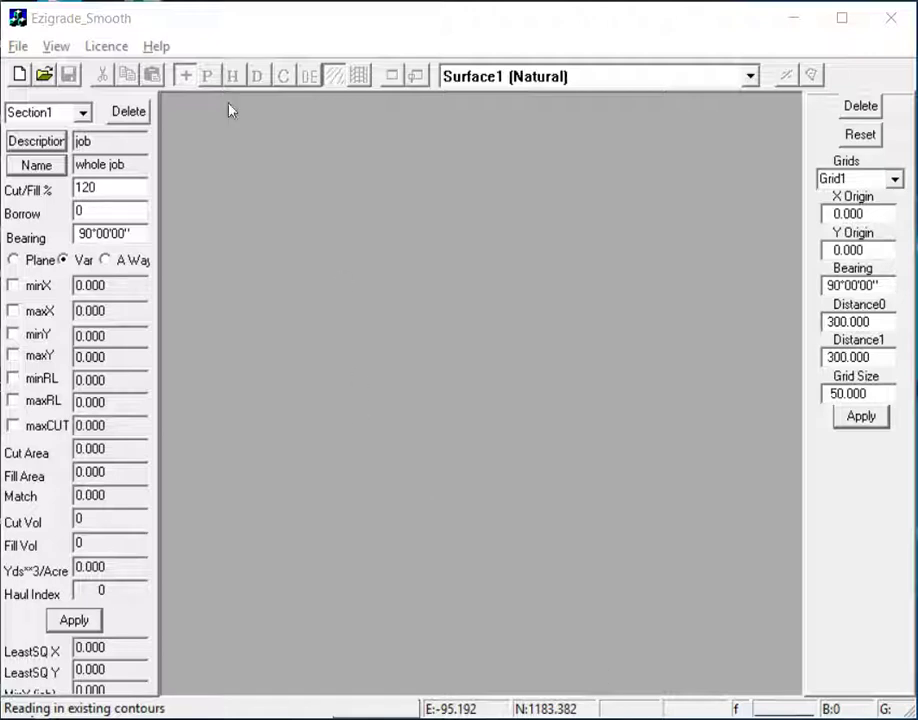
Step: Open a job database with the file name waterway
click(18, 47)
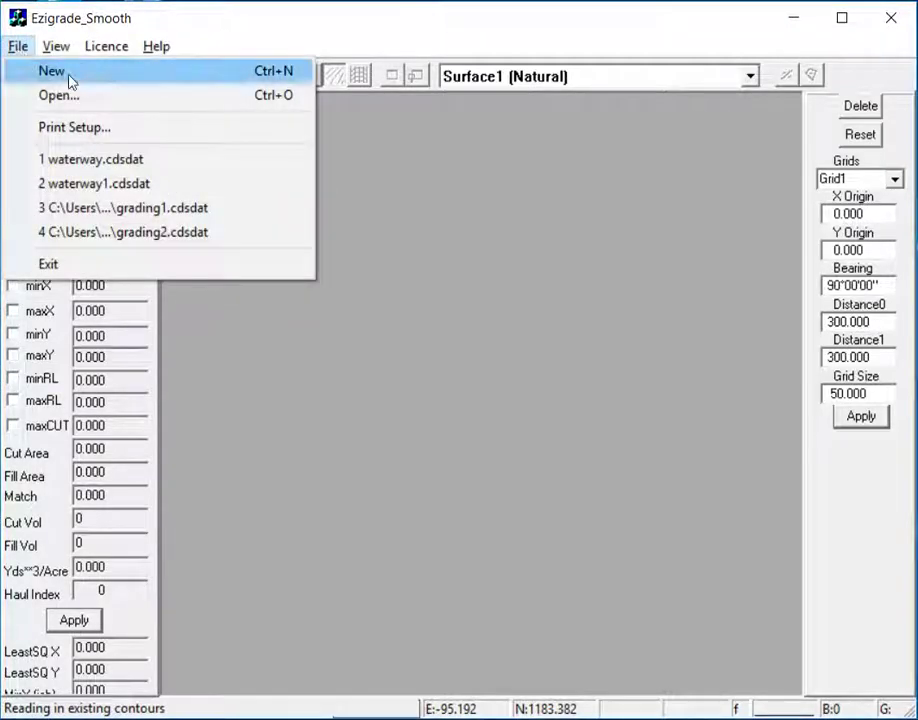
click(88, 98)
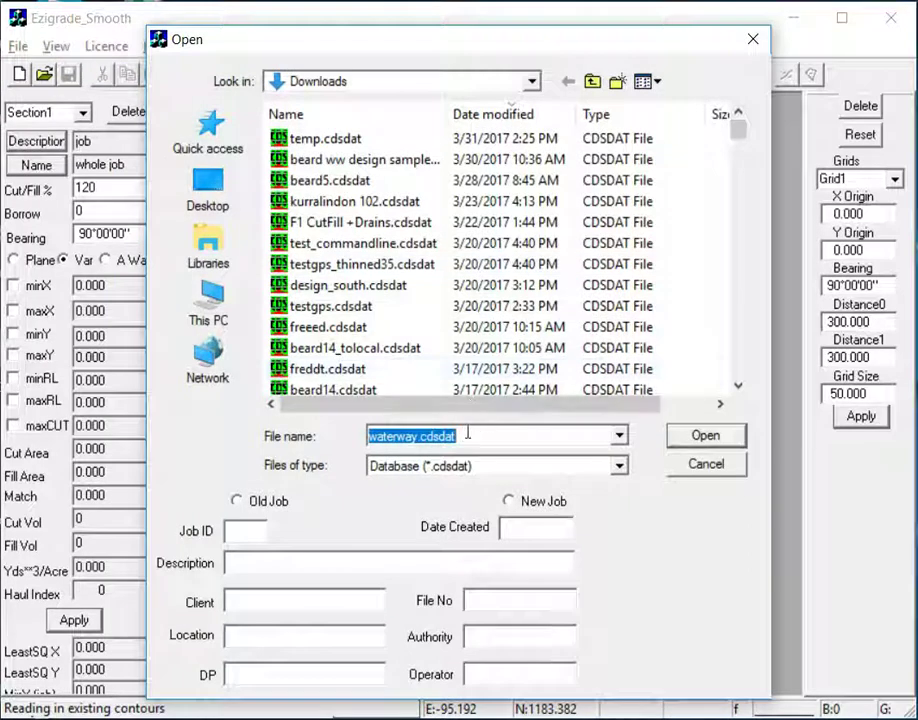
text(wattri)
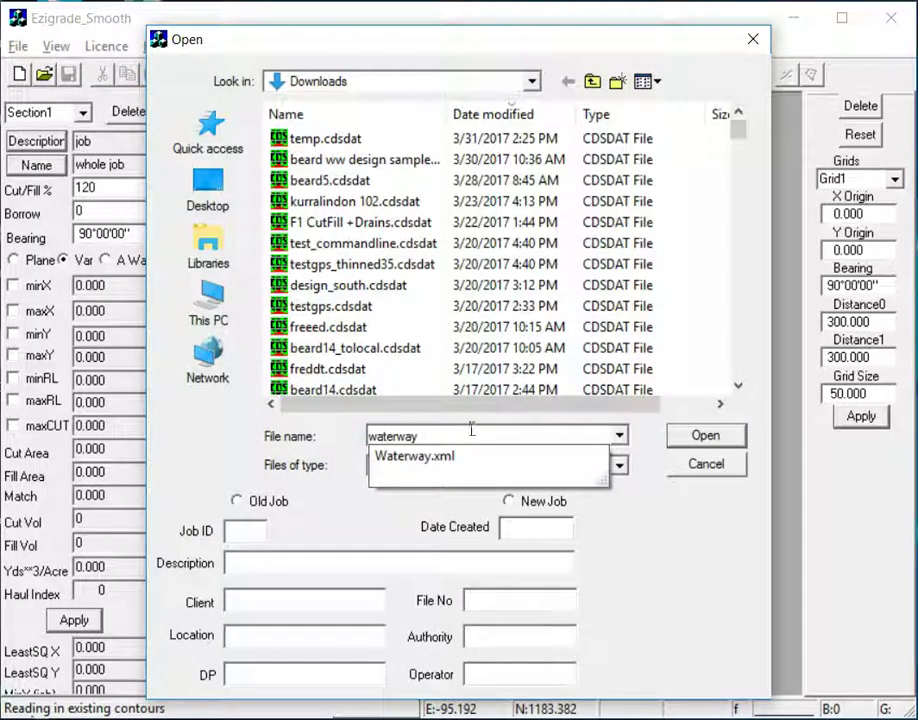
click(706, 439)
click(596, 174)
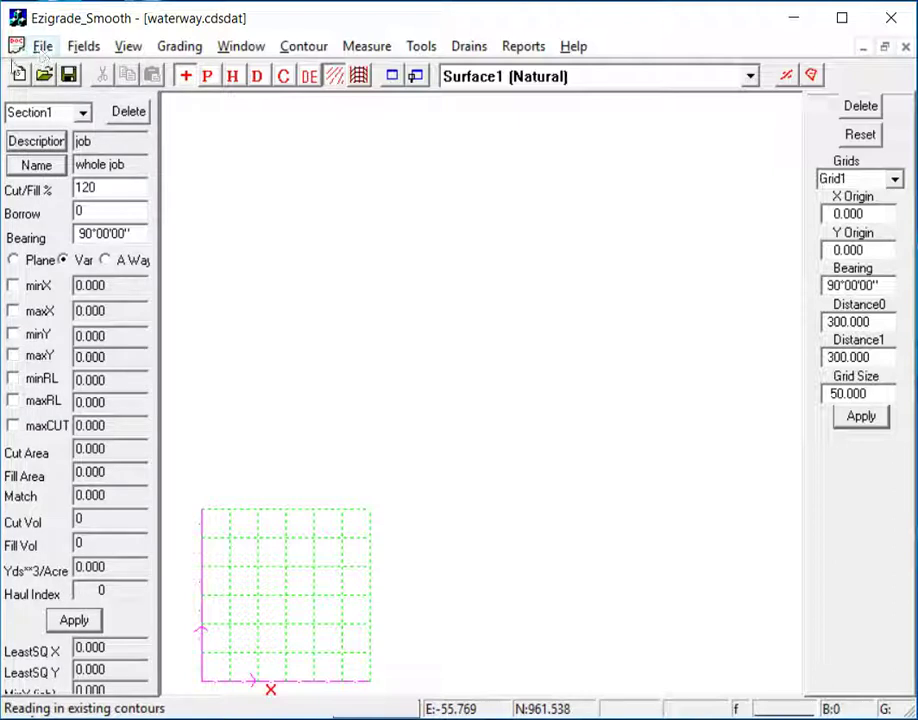
Step: Import the LandXML file Waterway.xml from the Downloads folder into the job and read it
click(43, 46)
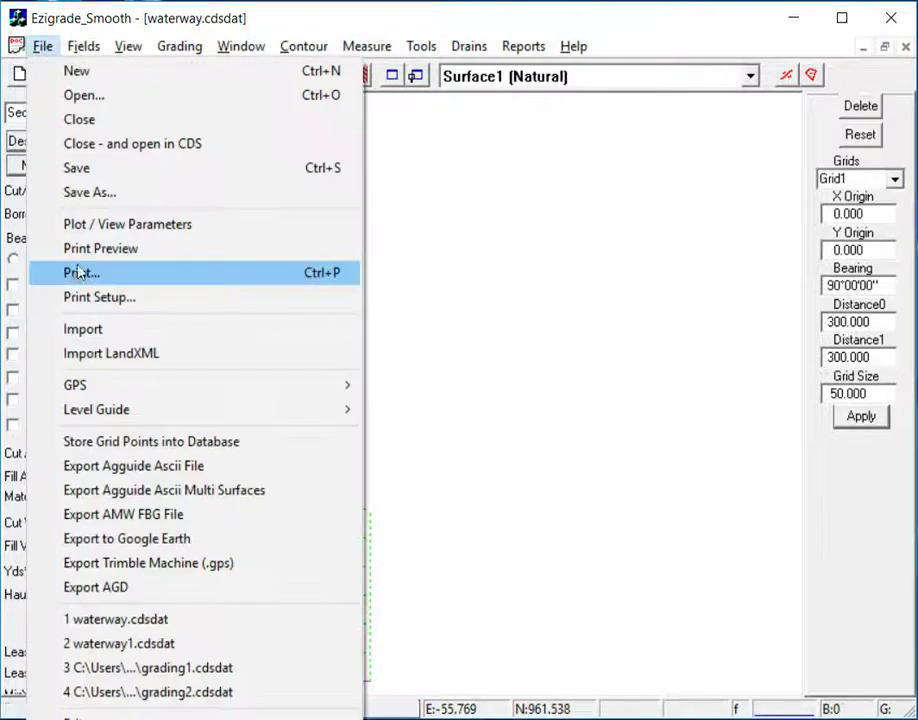
click(91, 354)
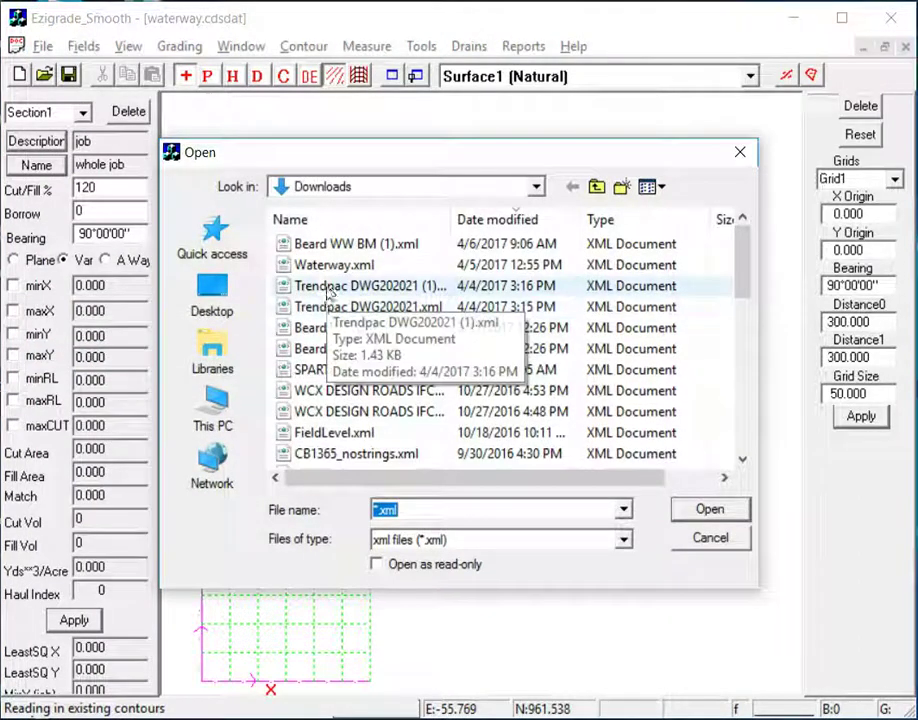
click(318, 268)
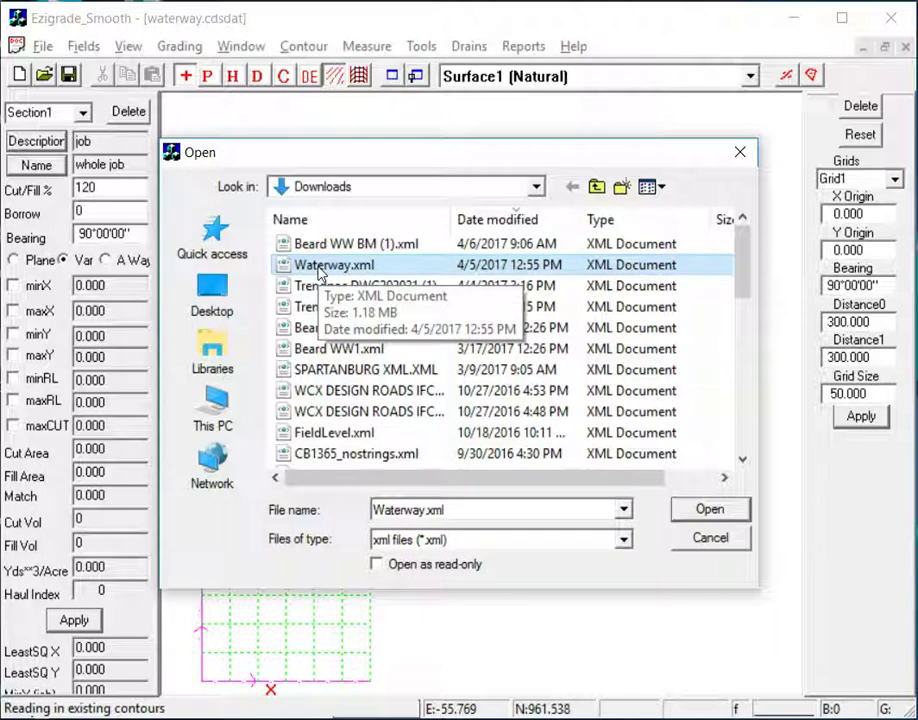
click(705, 511)
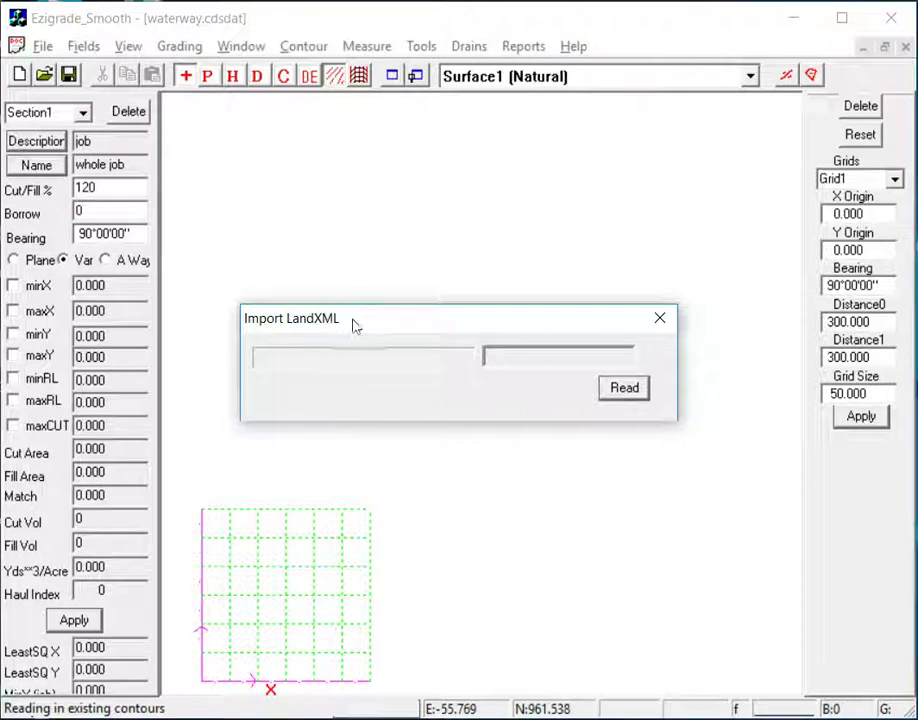
click(628, 391)
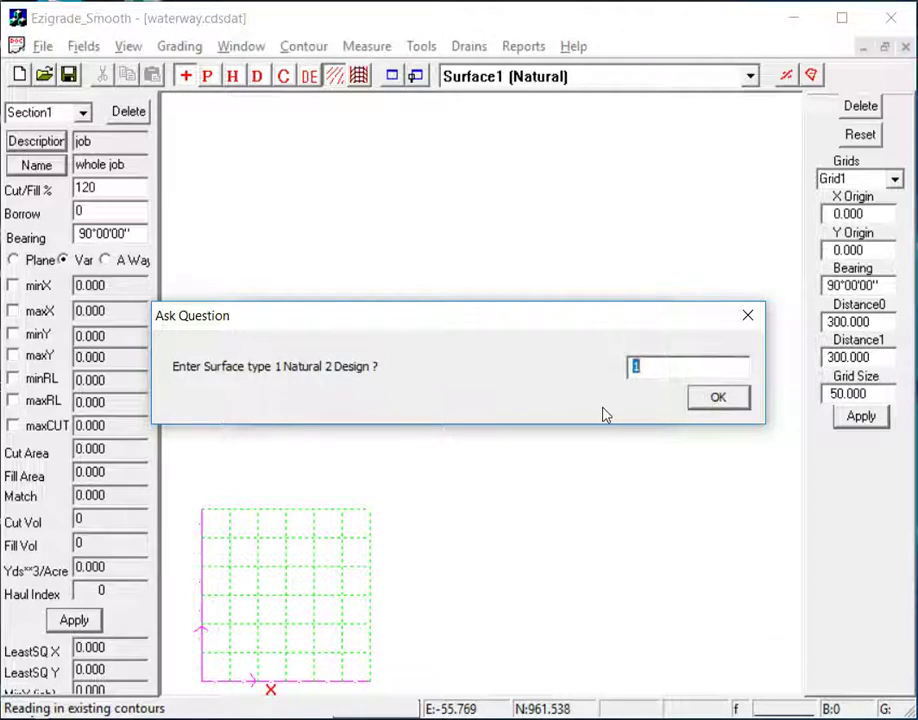
Step: Assign surface type 2 (Design) to both imported surfaces when asked for their type
text(2)
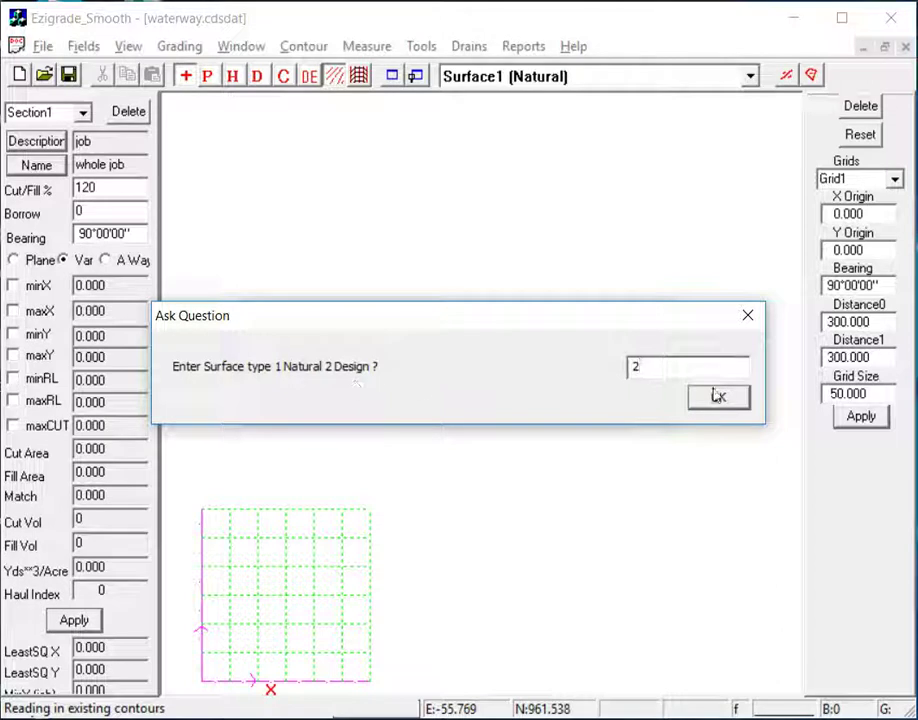
click(717, 398)
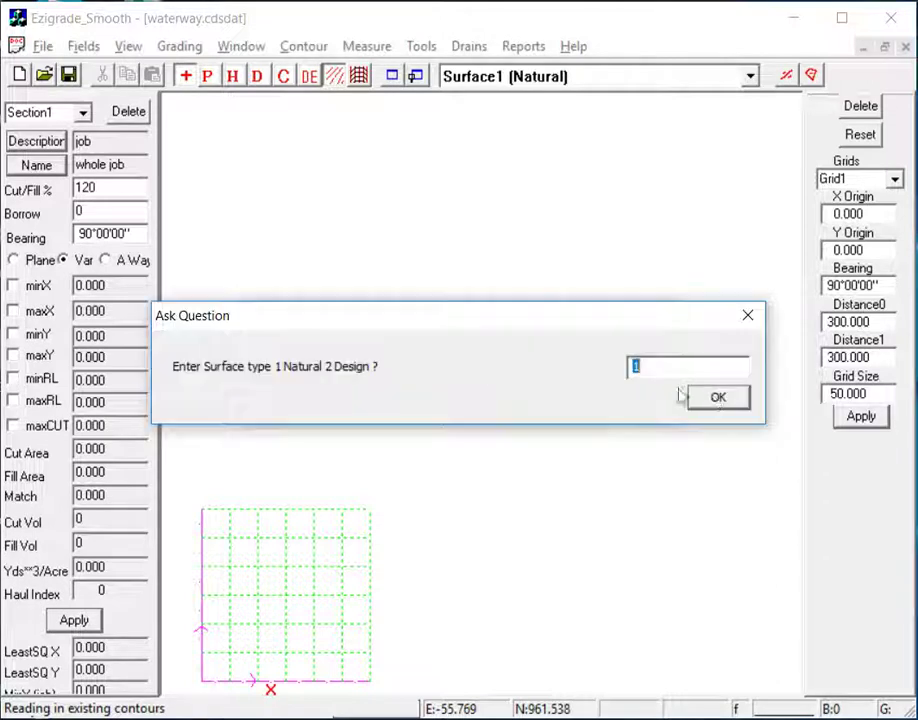
text(2)
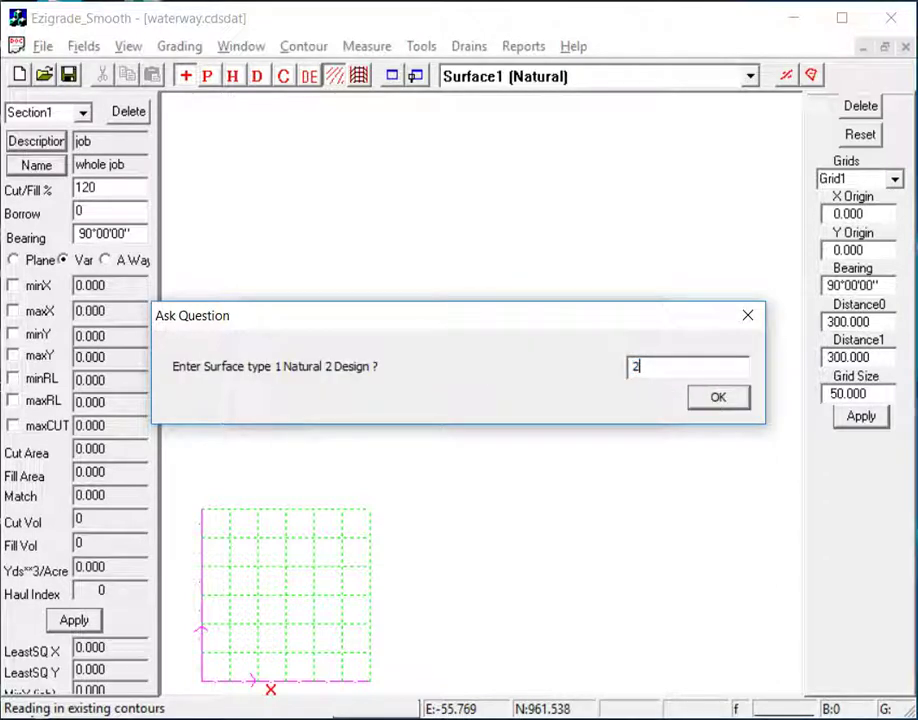
click(716, 399)
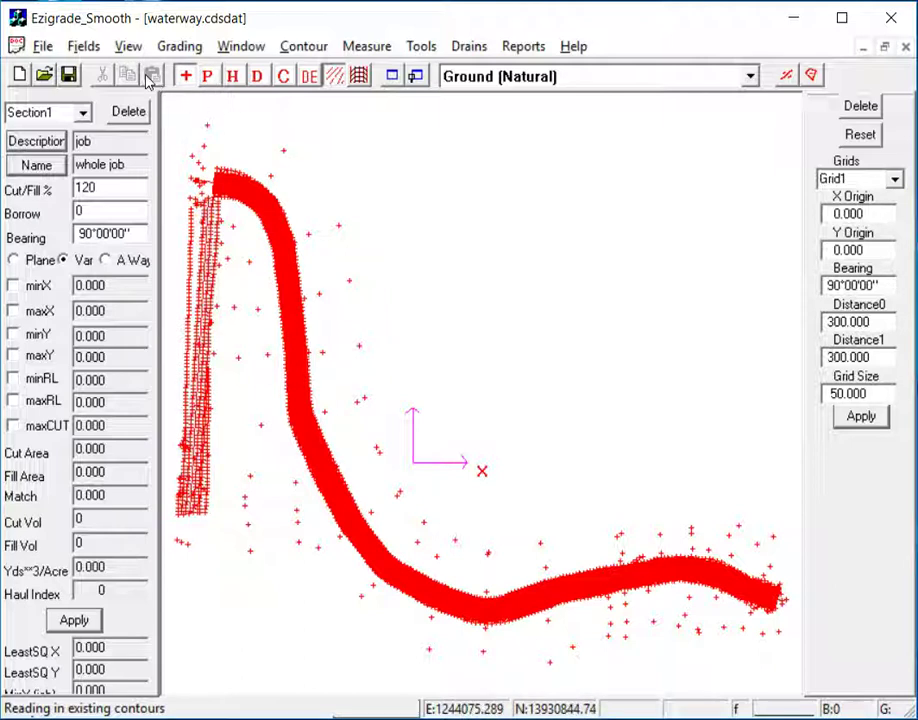
Step: Check the unit setting in the view options and turn on the triangle display for the Ground surface
click(127, 47)
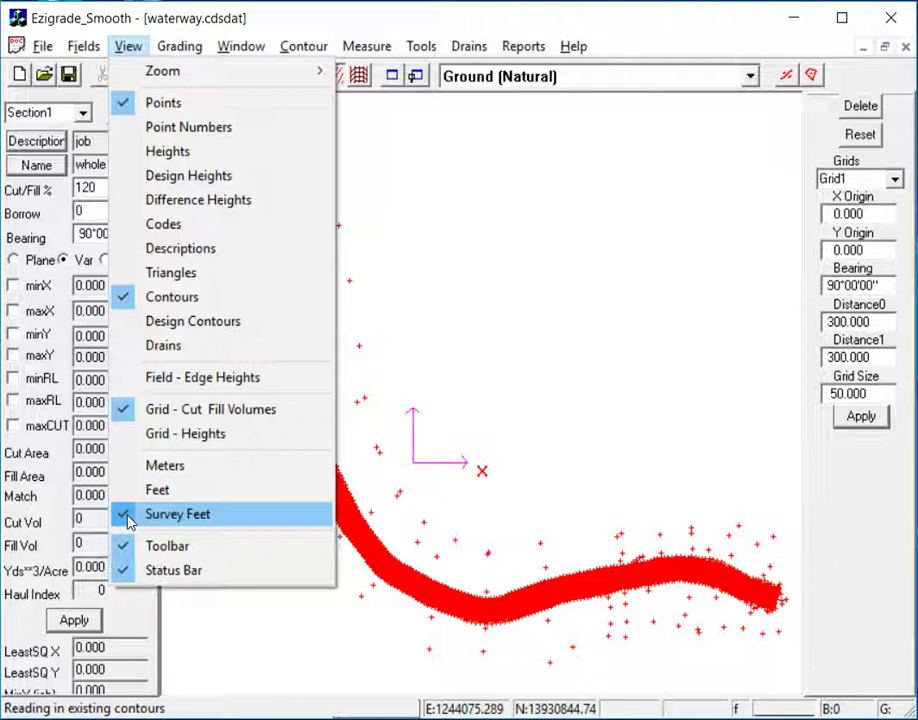
click(488, 227)
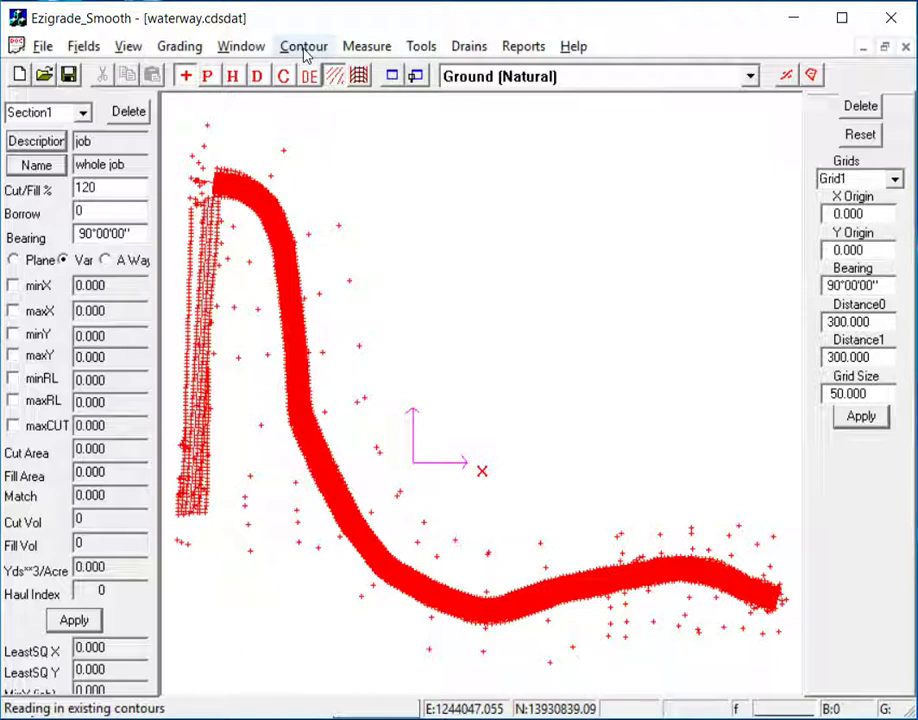
click(131, 52)
click(123, 275)
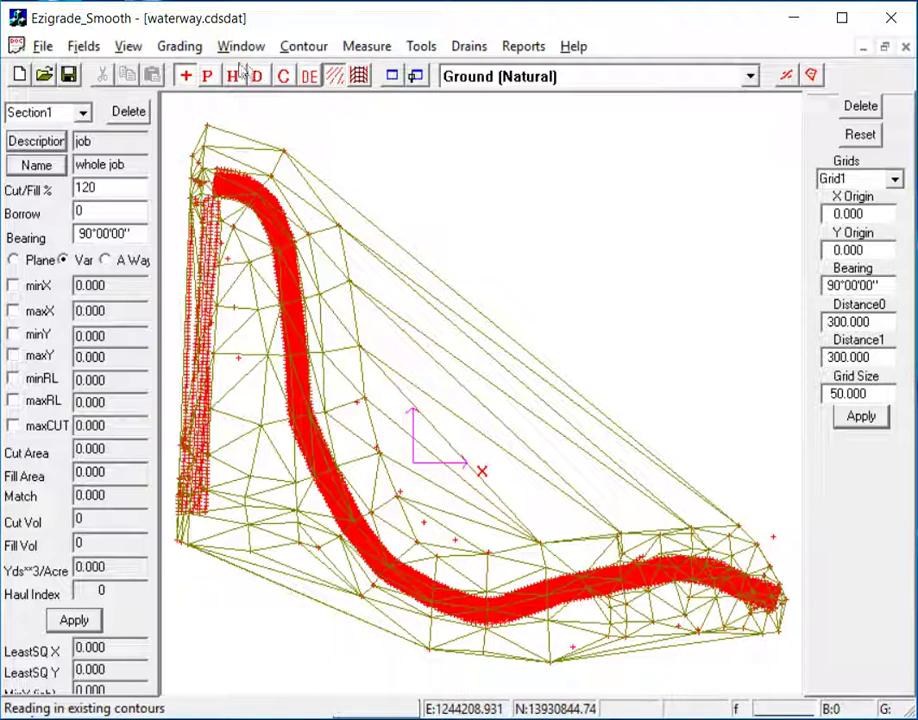
Step: Calculate the contours of the Ground (Natural) surface
click(298, 45)
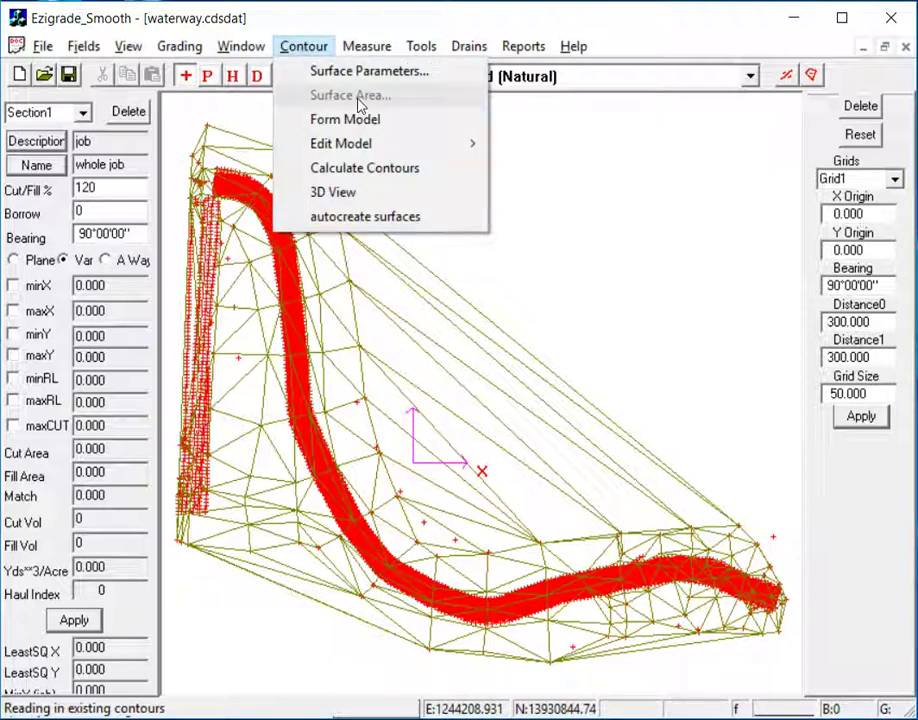
click(355, 172)
click(416, 421)
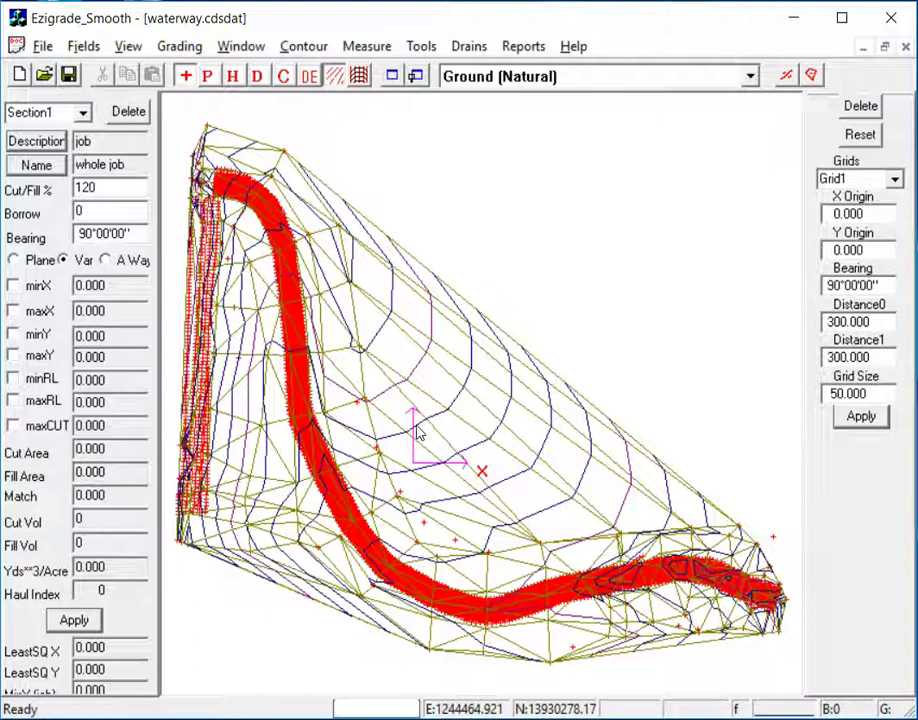
Step: Examine the triangles of the WW1 (Design) surface up close and those of the ditch 1 (Design) surface
click(751, 78)
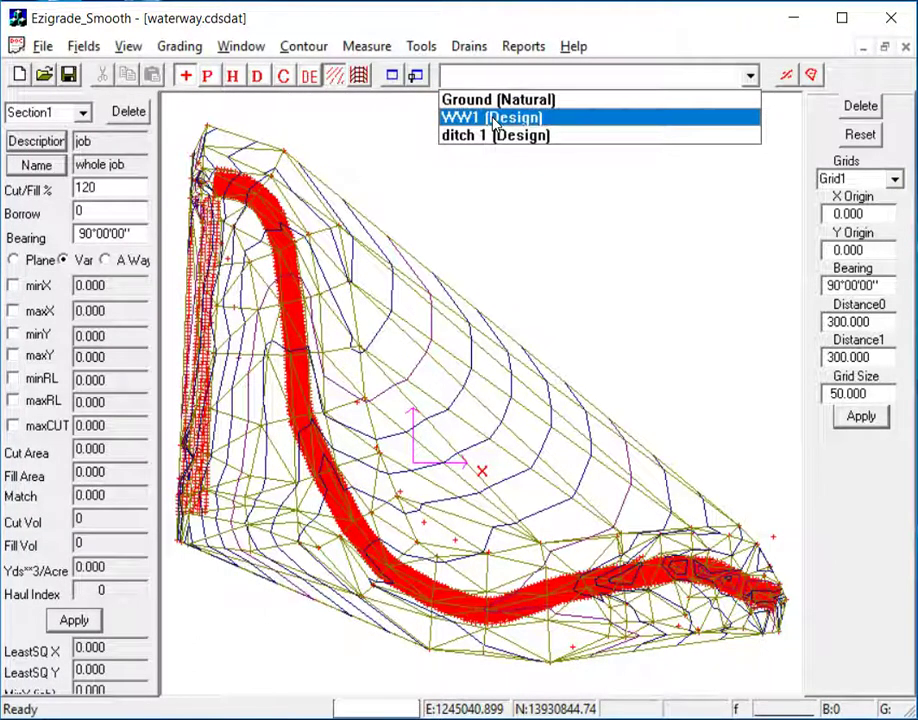
click(495, 121)
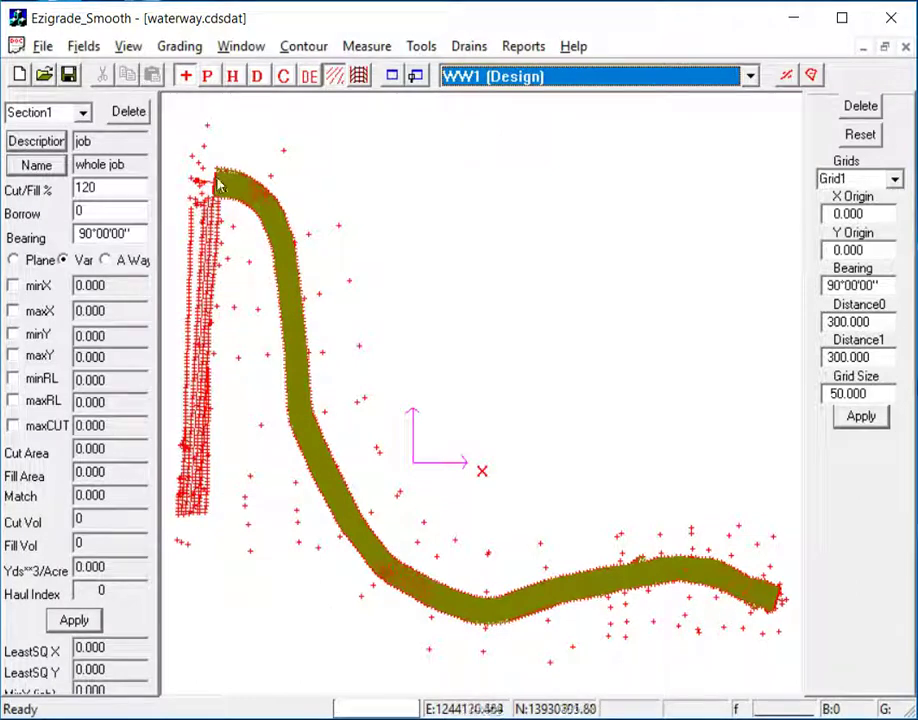
scroll(256, 240, up, 3)
scroll(285, 242, up, 2)
scroll(262, 228, down, 3)
scroll(262, 232, down, 2)
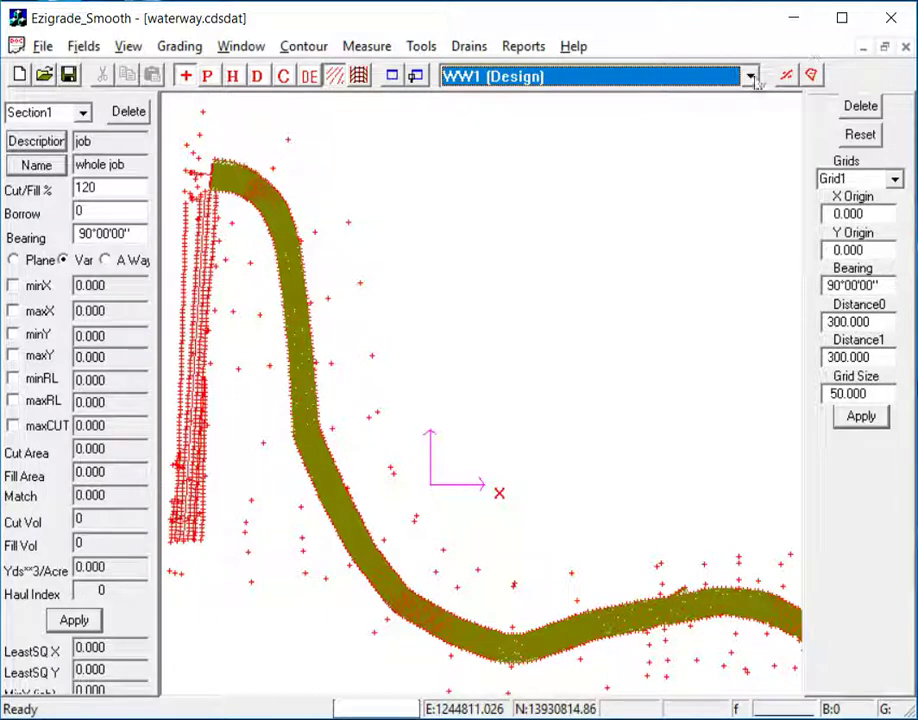
click(750, 76)
click(545, 139)
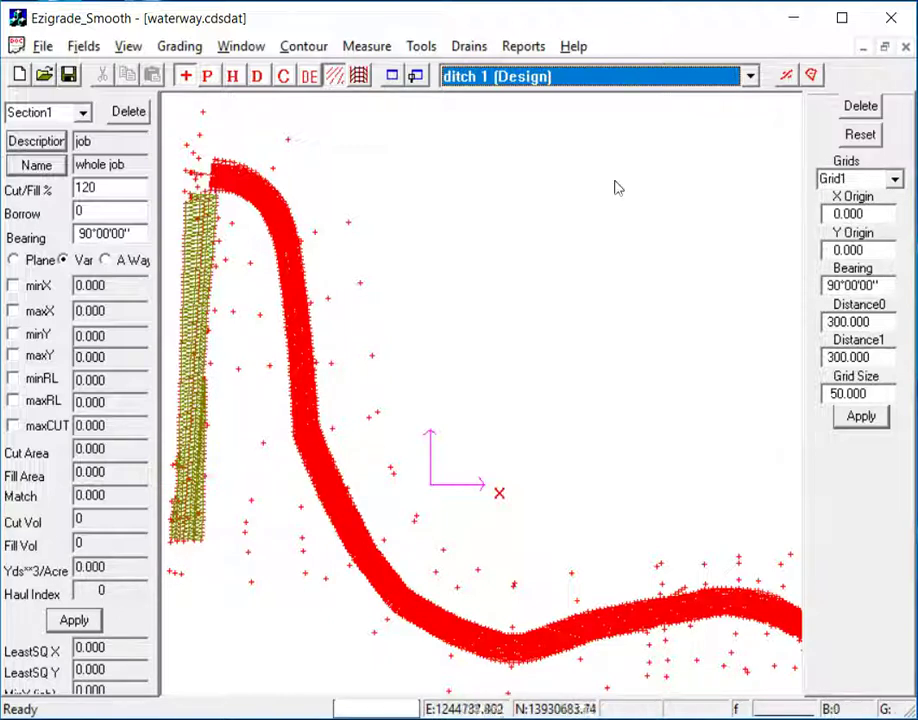
Step: Make WW1 (Design) the current surface and reset its surface parameters
click(750, 76)
click(540, 118)
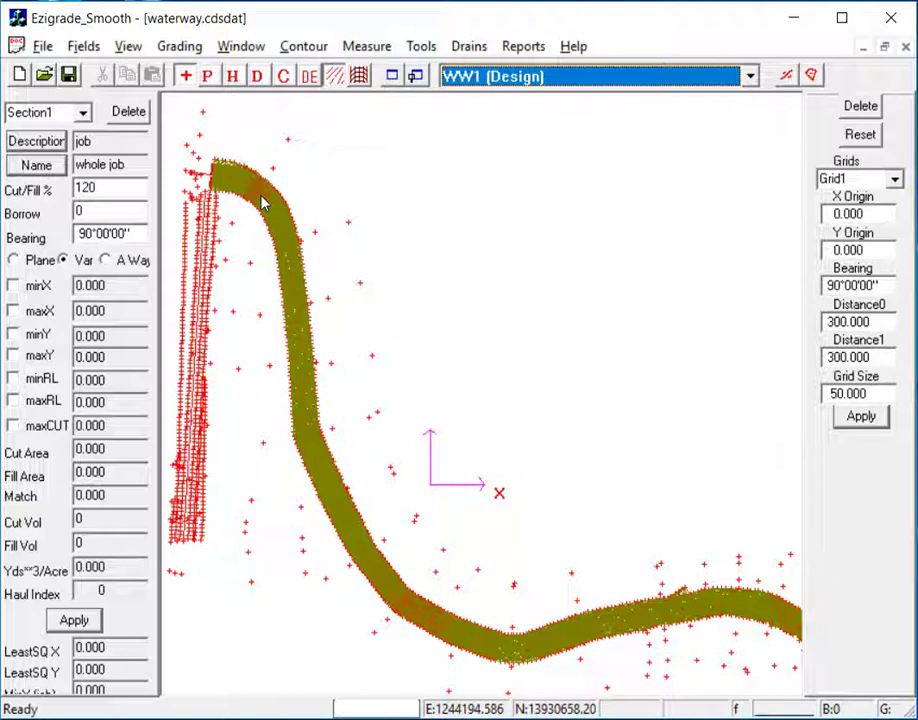
click(304, 50)
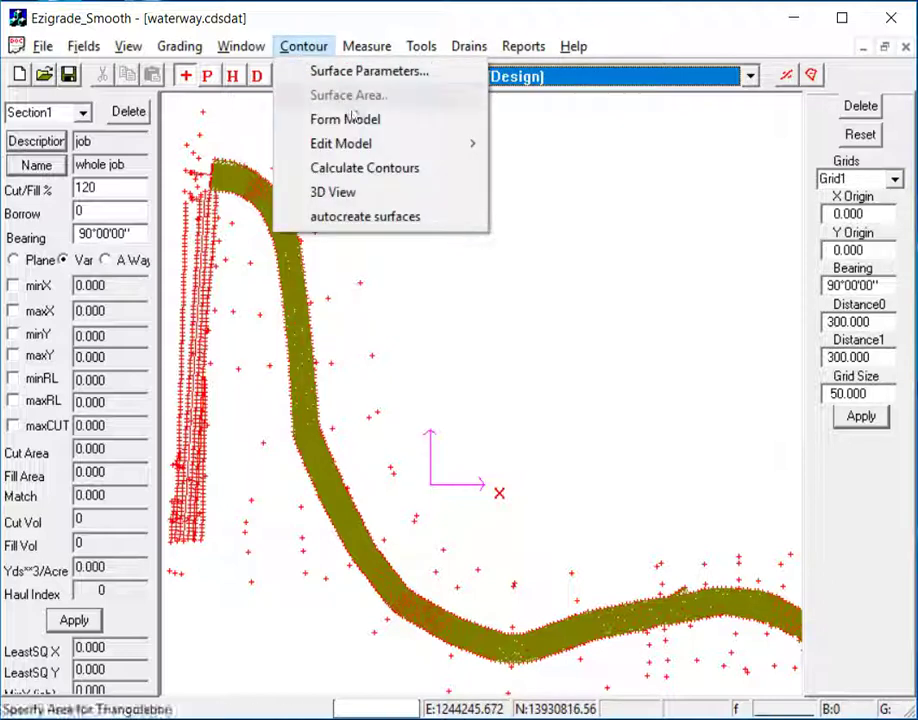
click(348, 72)
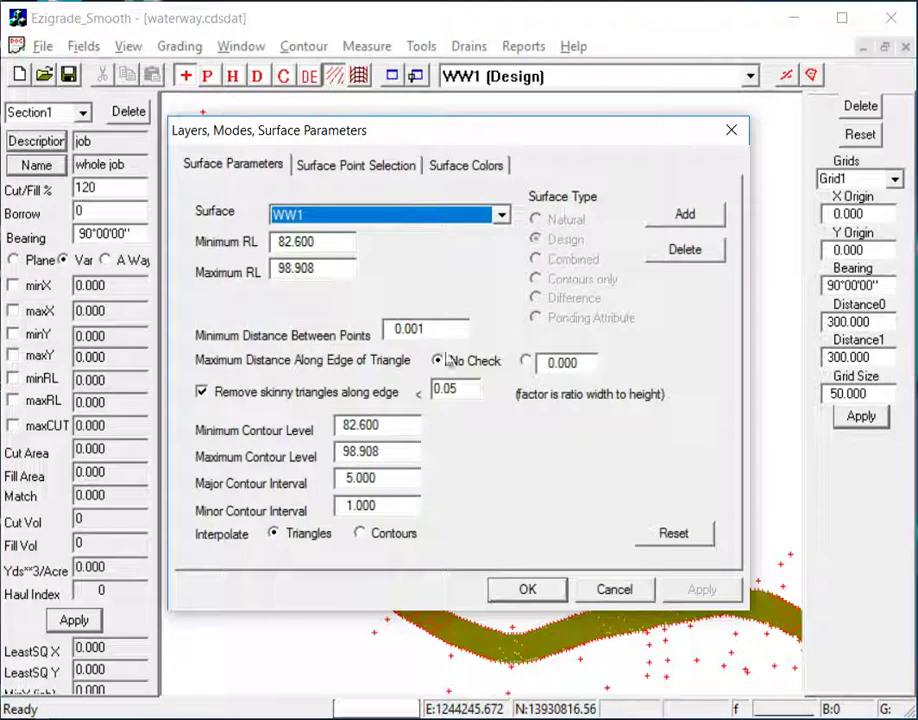
click(672, 535)
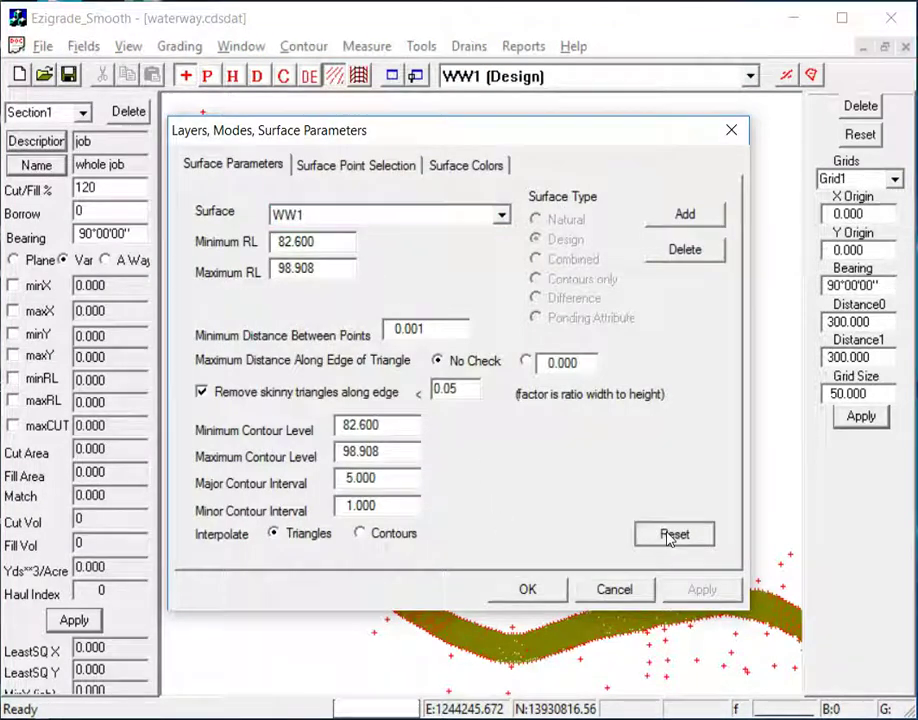
Step: Reset all point selections of surface 2 and apply the surface settings
click(320, 167)
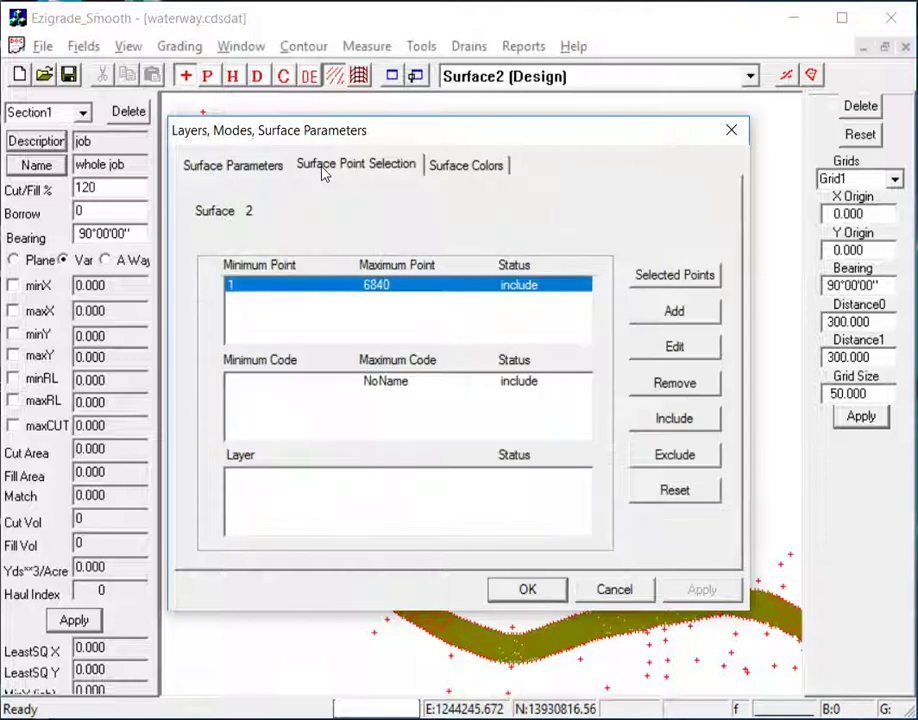
click(672, 490)
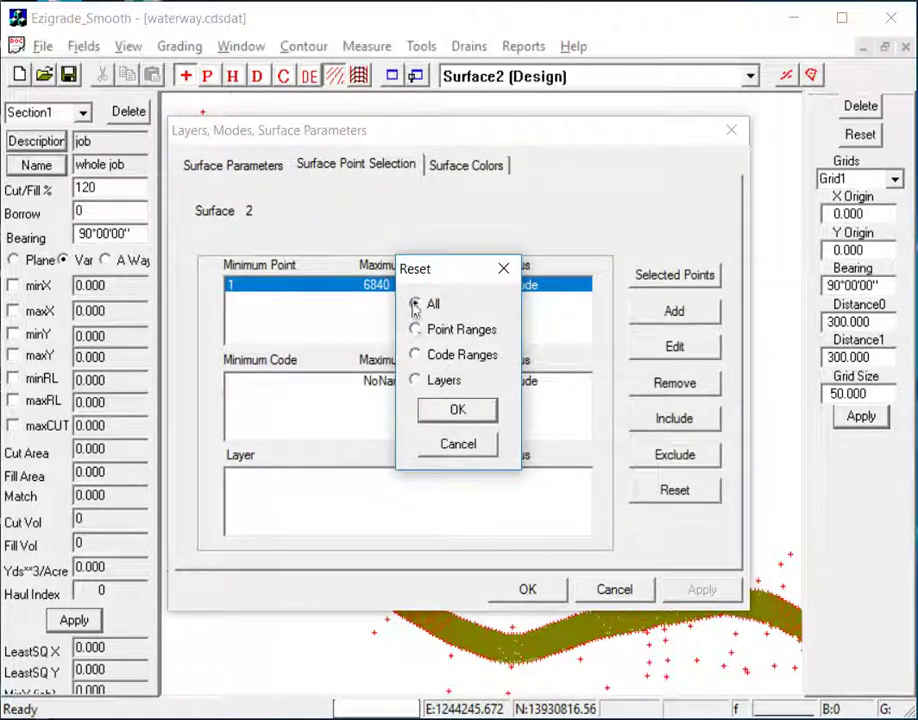
click(432, 409)
click(541, 594)
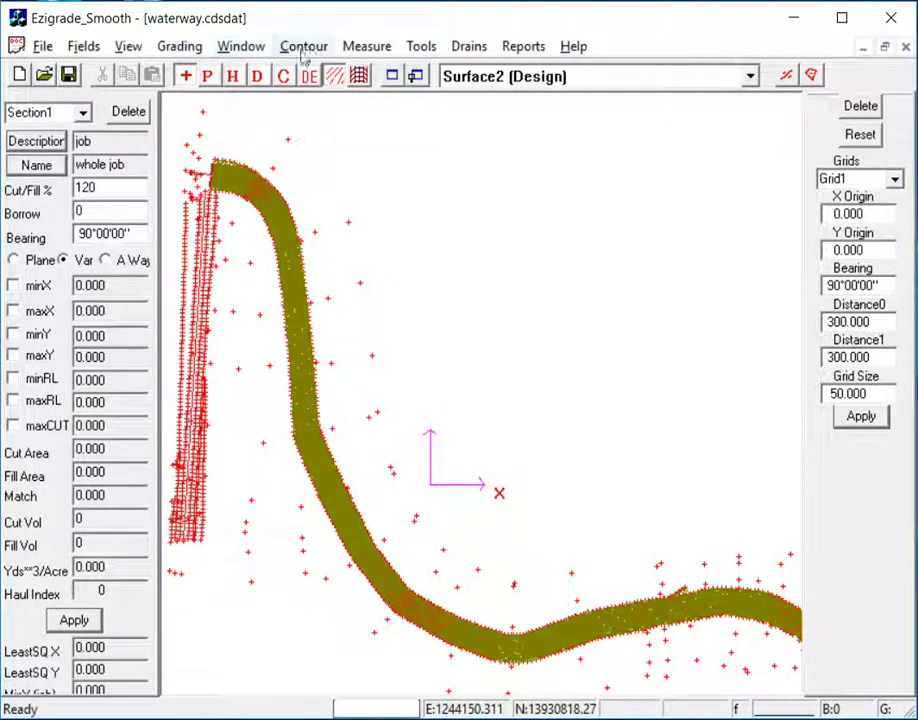
Step: Form the triangle model for the Surface2 (Design) surface
click(305, 46)
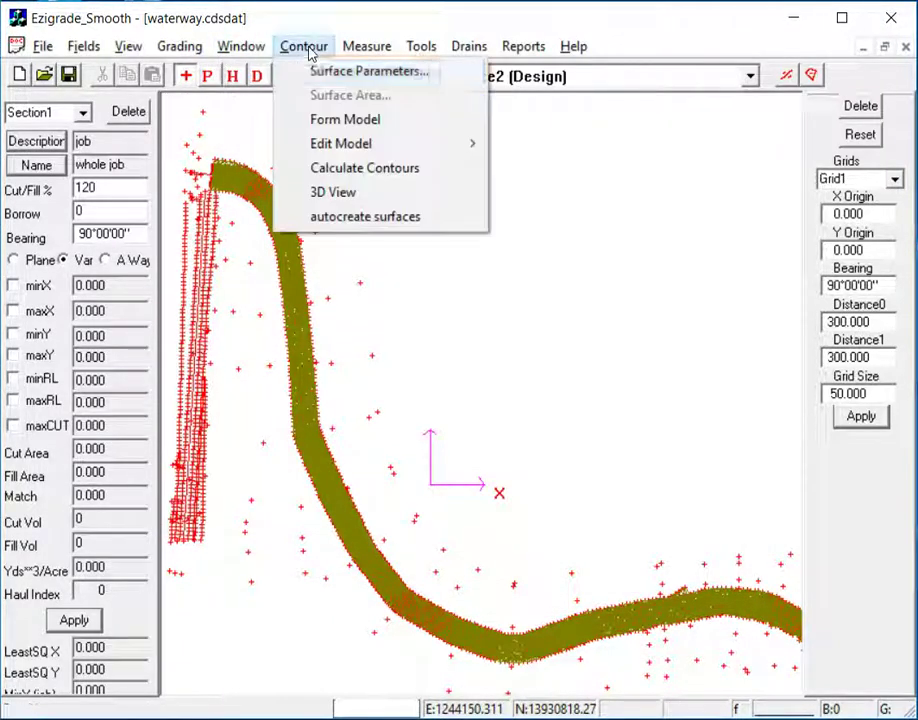
click(328, 118)
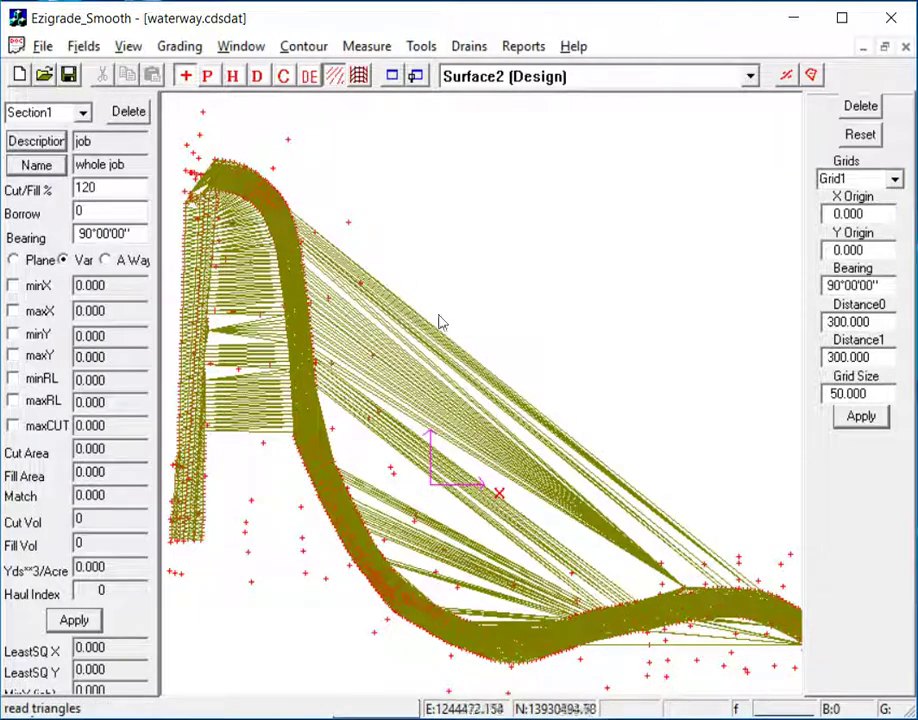
scroll(519, 441, down, 1)
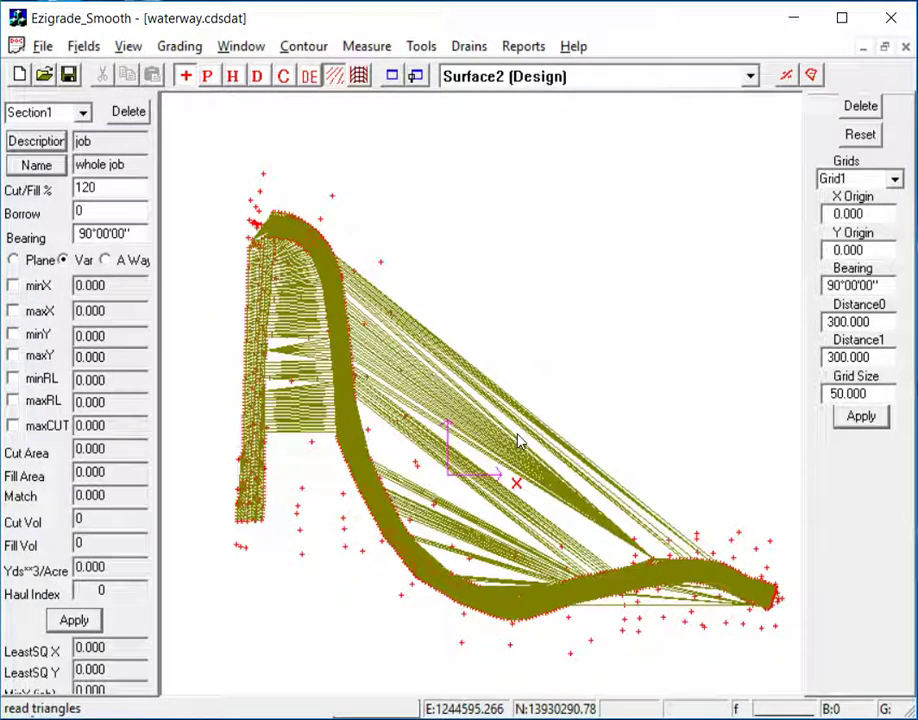
scroll(519, 441, down, 1)
middle_drag(516, 437, 476, 380)
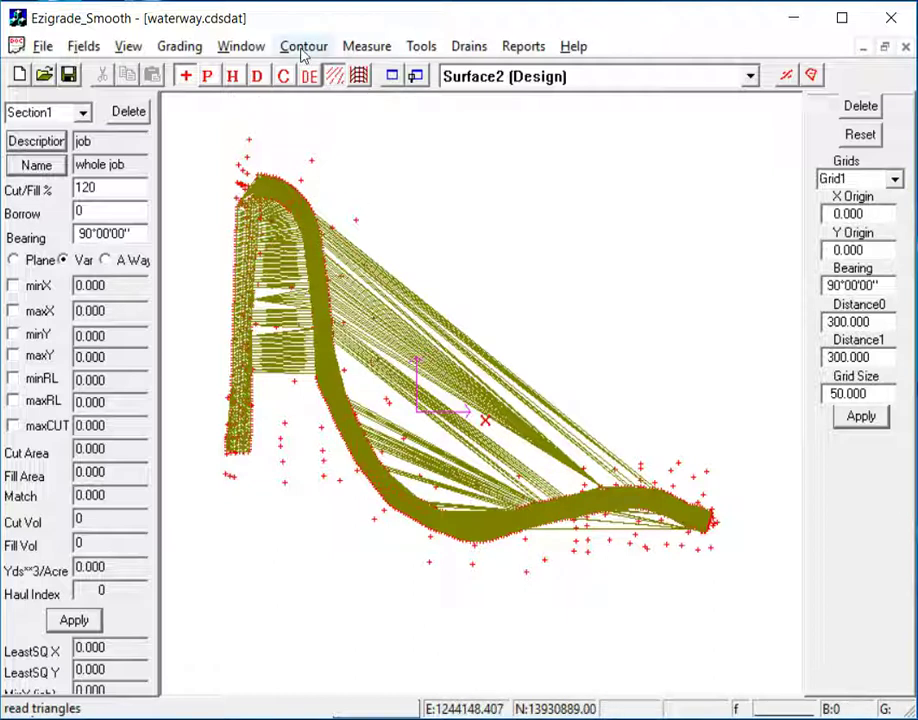
Step: Delete the stray triangles between the ditch and waterway and along the waterway's bends from Surface2 (Design) with one intersecting selection line
click(302, 47)
mouse_move(368, 147)
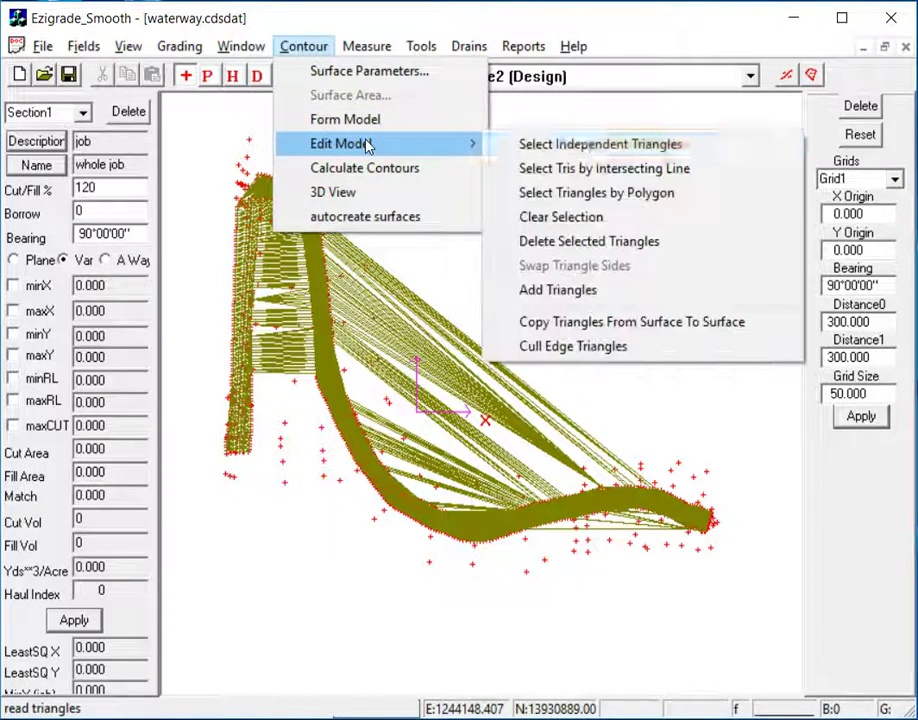
click(585, 172)
scroll(300, 233, up, 2)
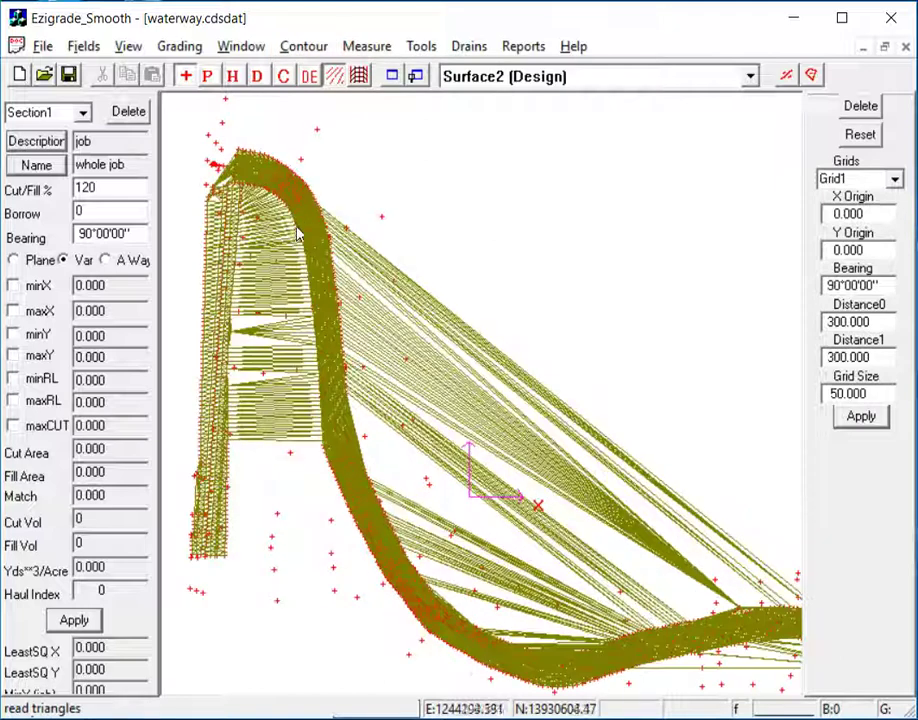
scroll(285, 229, up, 1)
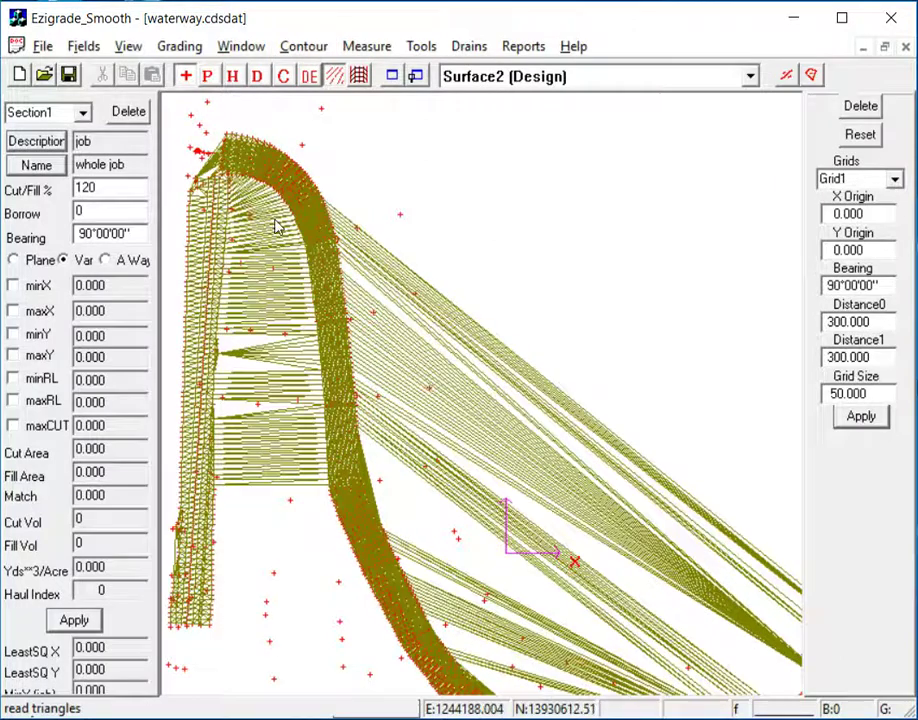
click(232, 183)
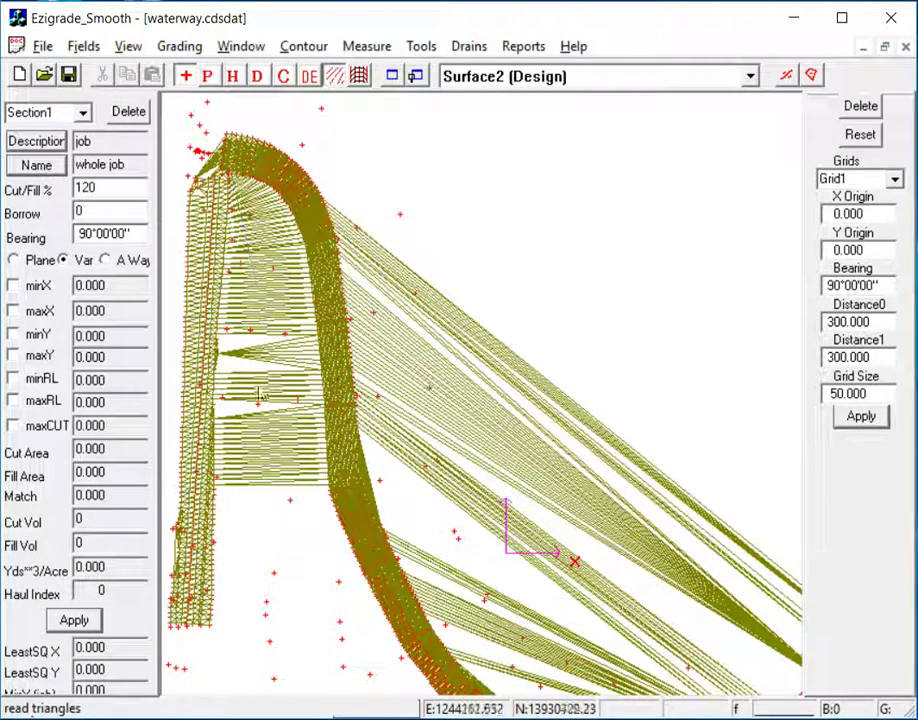
scroll(305, 637, down, 3)
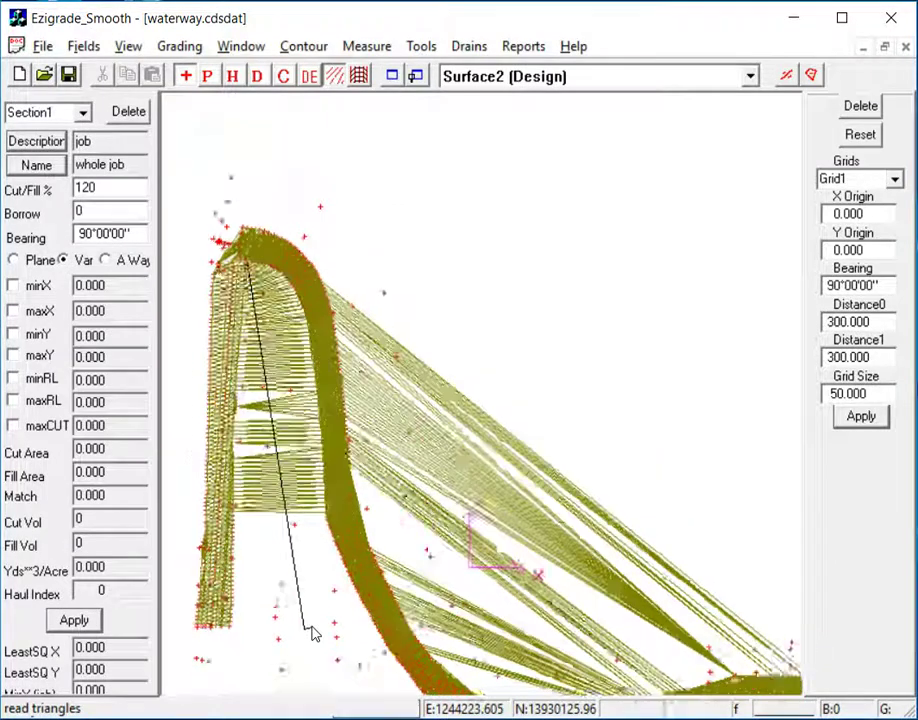
middle_drag(312, 625, 275, 426)
click(458, 578)
click(593, 530)
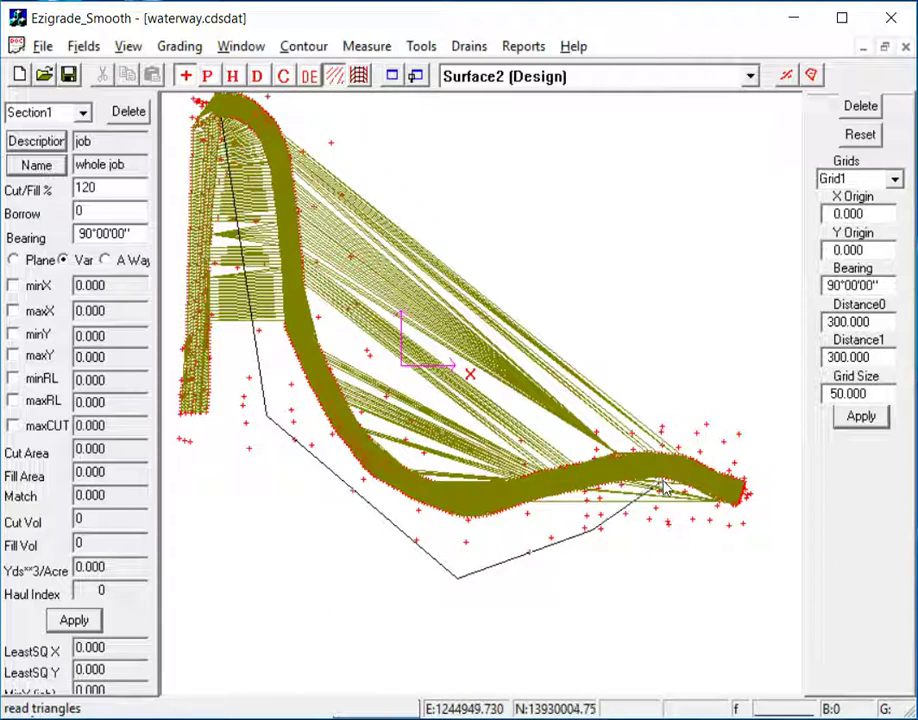
click(662, 486)
click(700, 549)
click(773, 531)
click(743, 341)
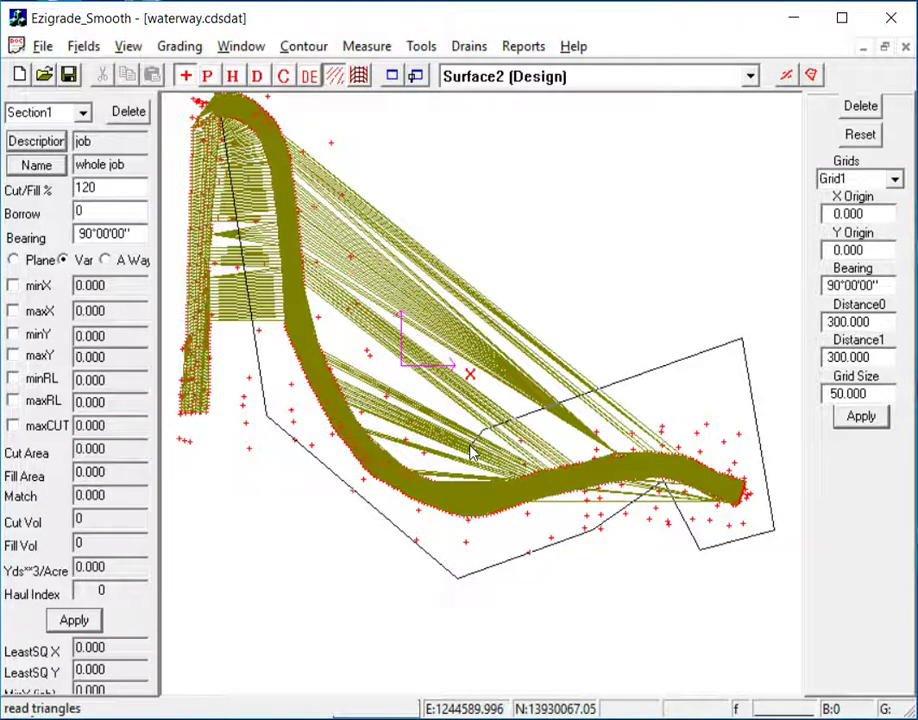
scroll(476, 445, up, 2)
scroll(472, 452, up, 2)
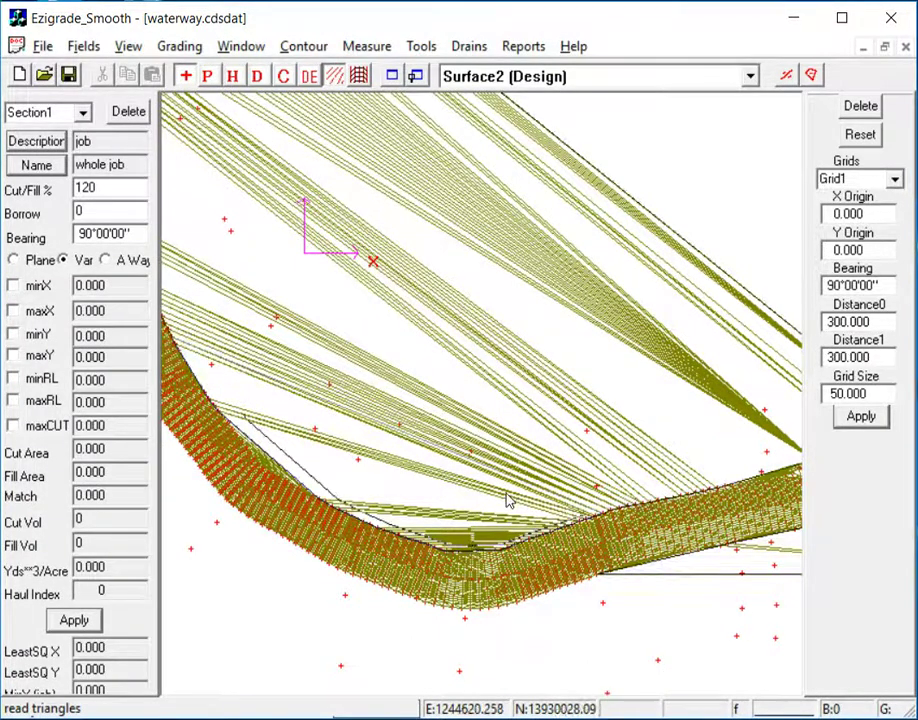
middle_drag(508, 498, 506, 504)
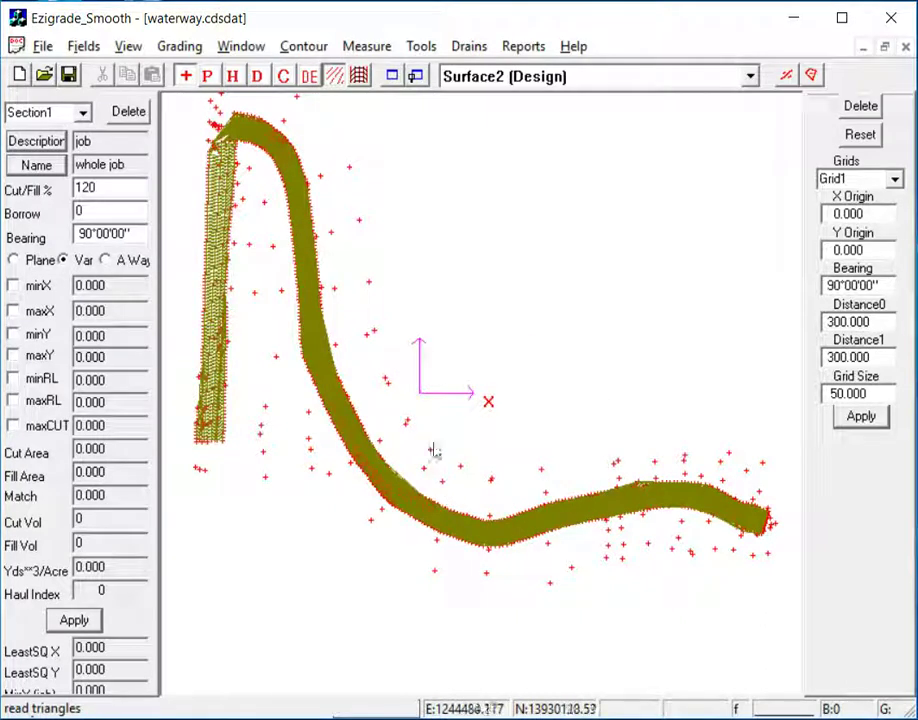
Step: Delete the fan of triangles joining the ditch's north end to the waterway's start, using an intersecting selection line
scroll(240, 154, up, 4)
scroll(322, 270, up, 5)
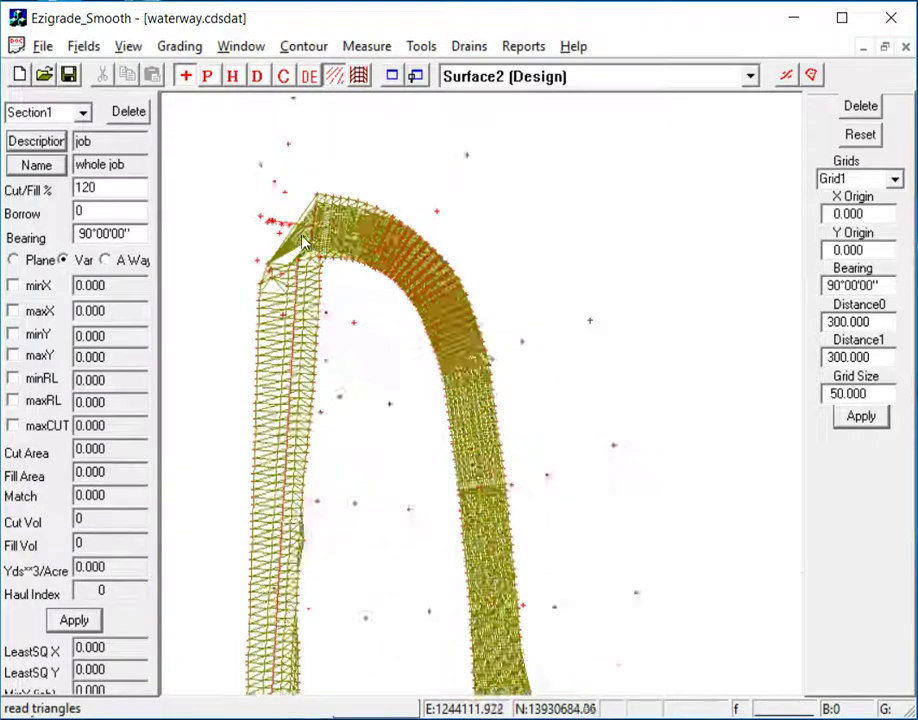
scroll(307, 241, up, 4)
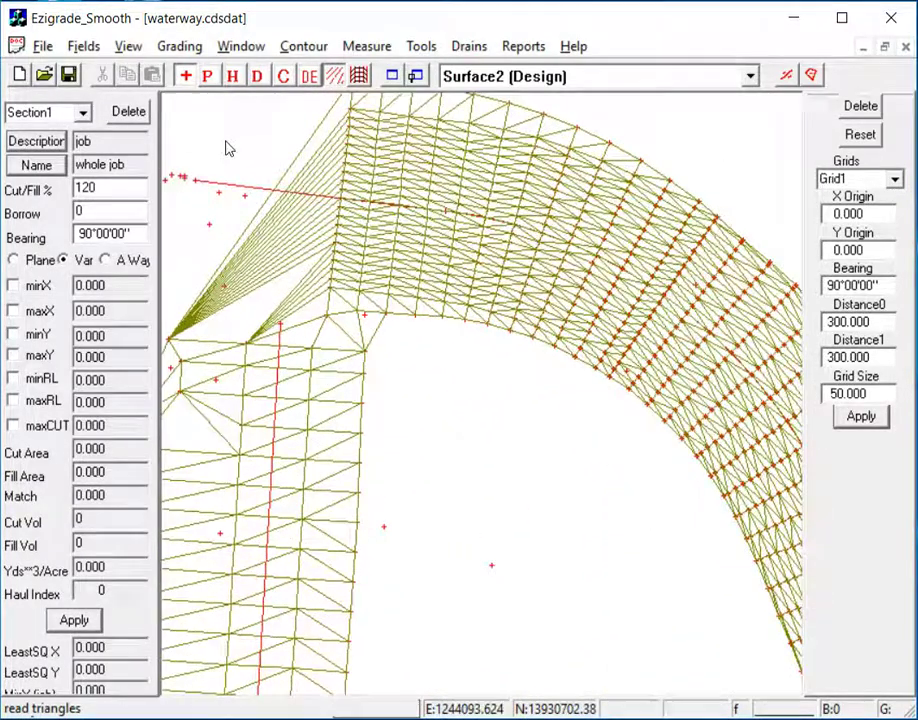
click(303, 46)
mouse_move(347, 145)
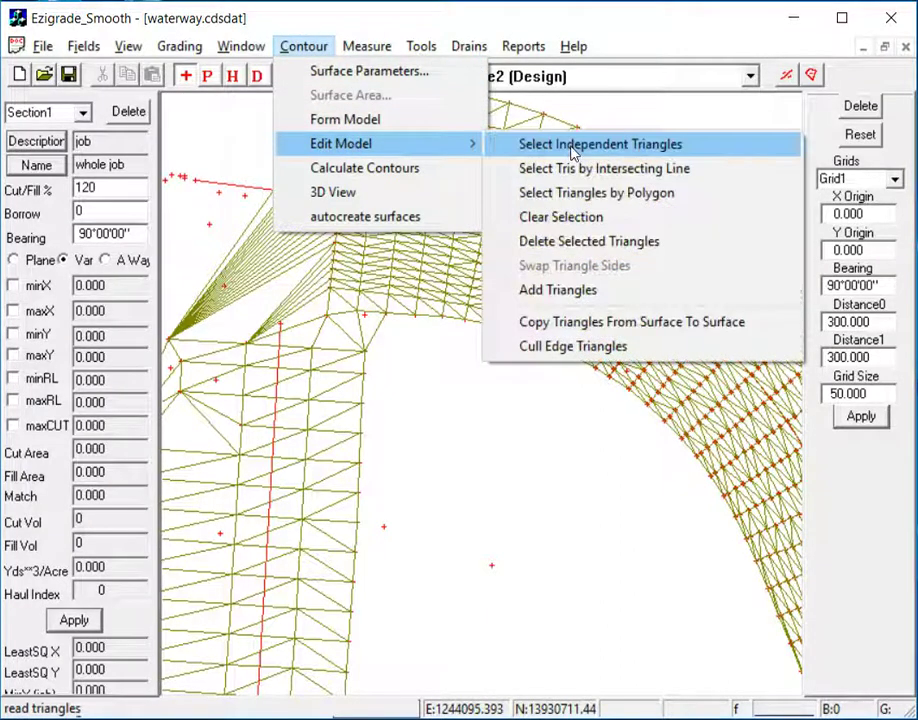
click(579, 170)
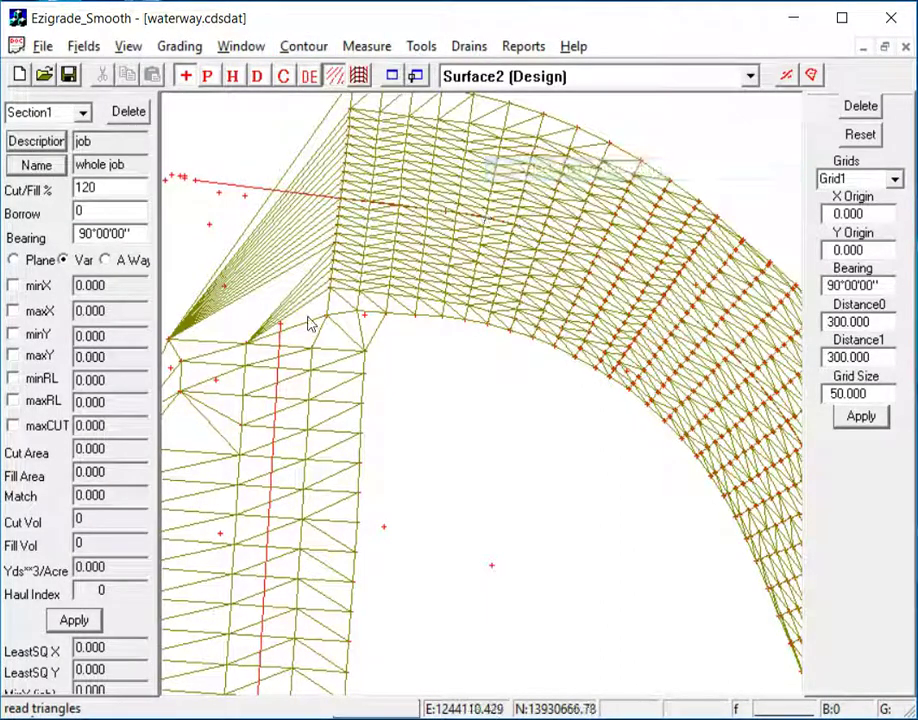
click(308, 320)
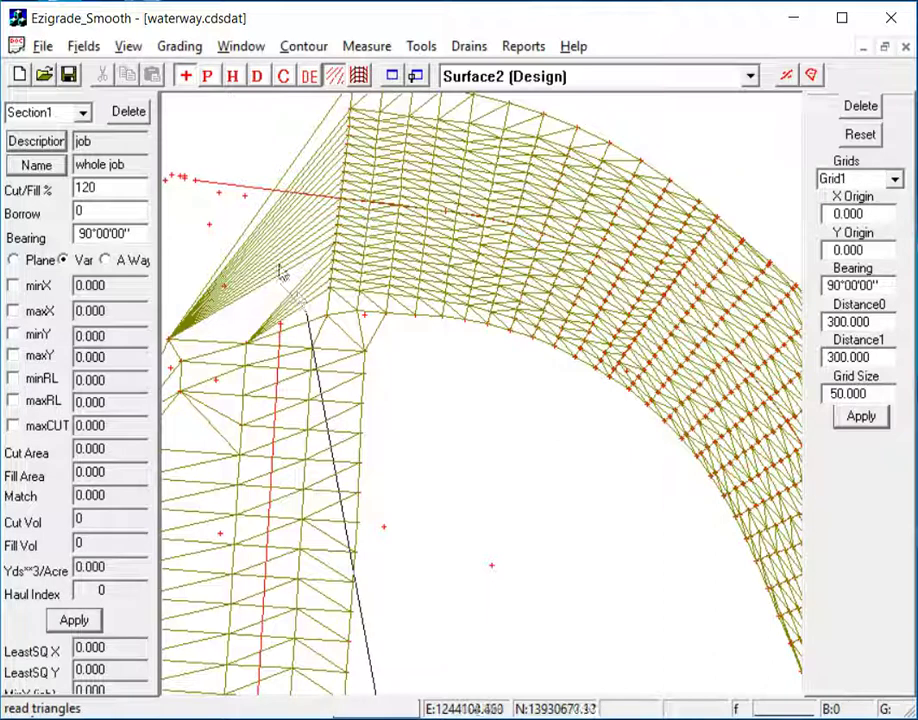
click(206, 205)
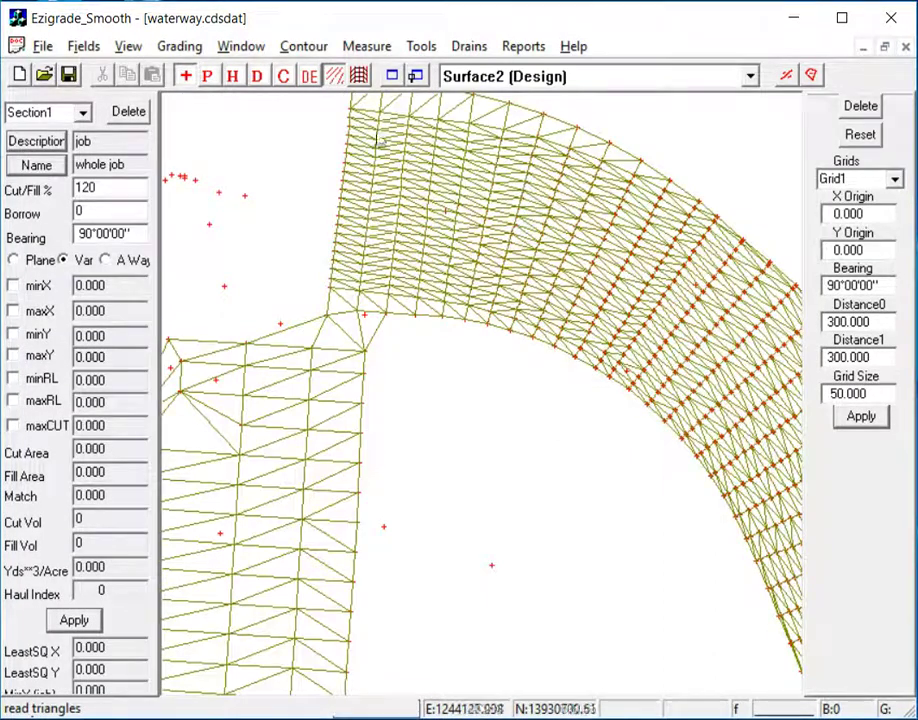
Step: Calculate the contours of the edited Surface2 (Design) model and save them
click(392, 77)
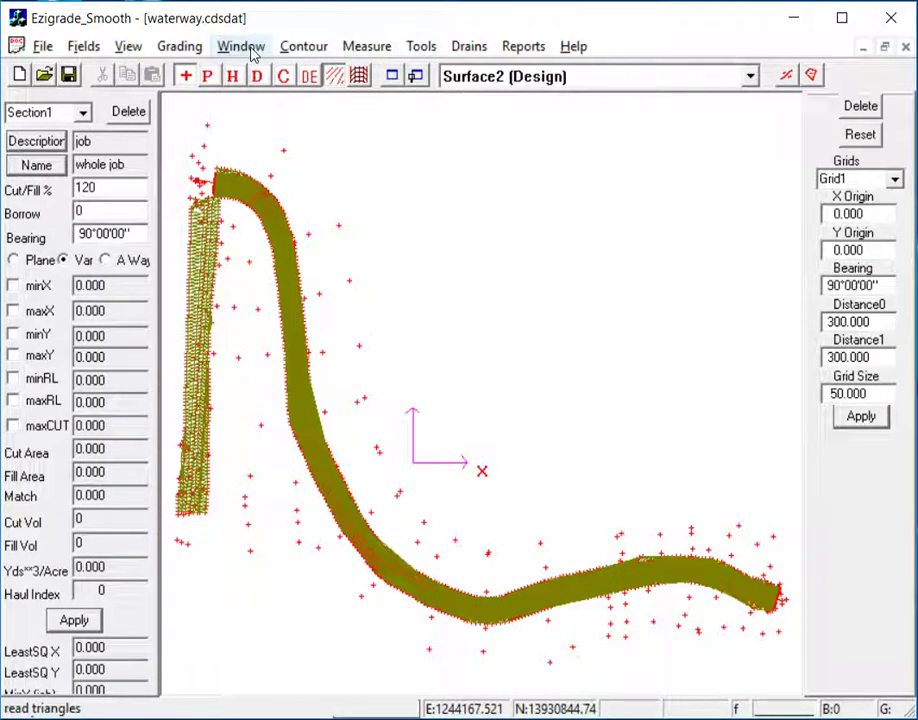
click(306, 50)
click(350, 168)
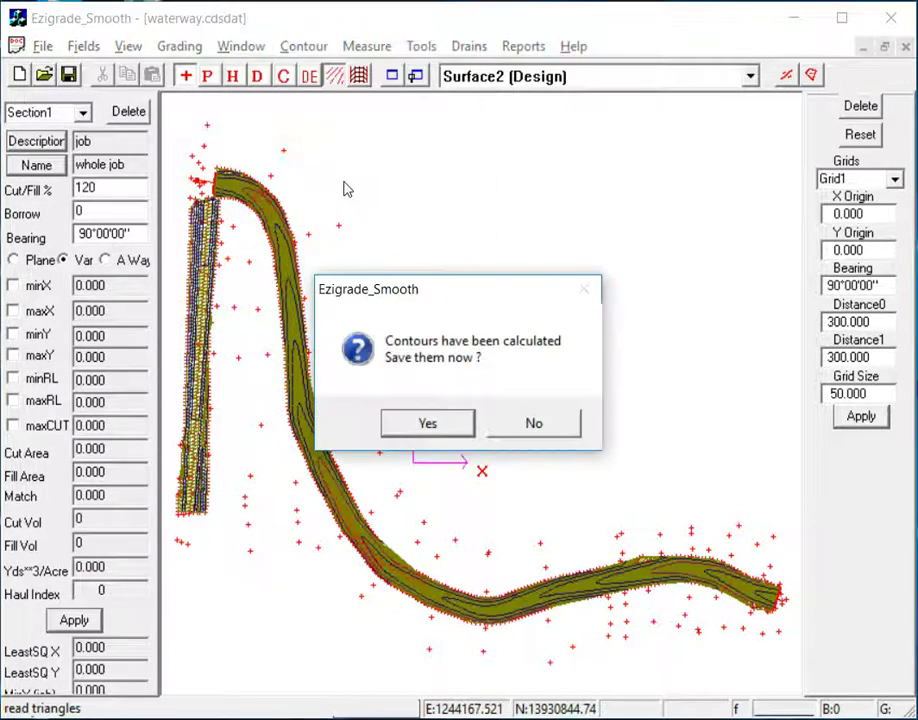
click(431, 424)
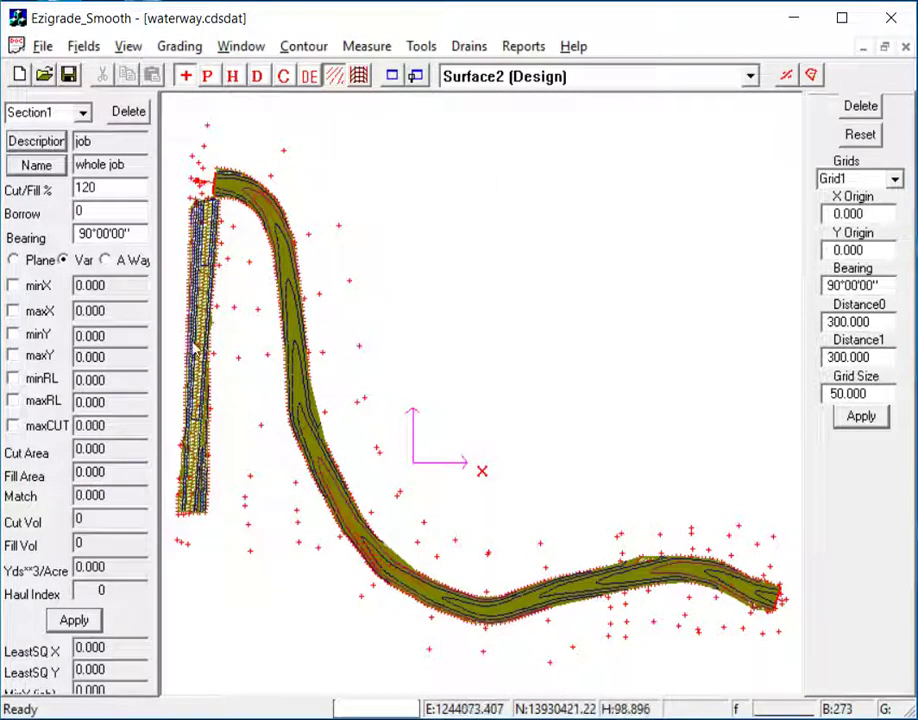
scroll(205, 388, up, 4)
scroll(205, 388, down, 4)
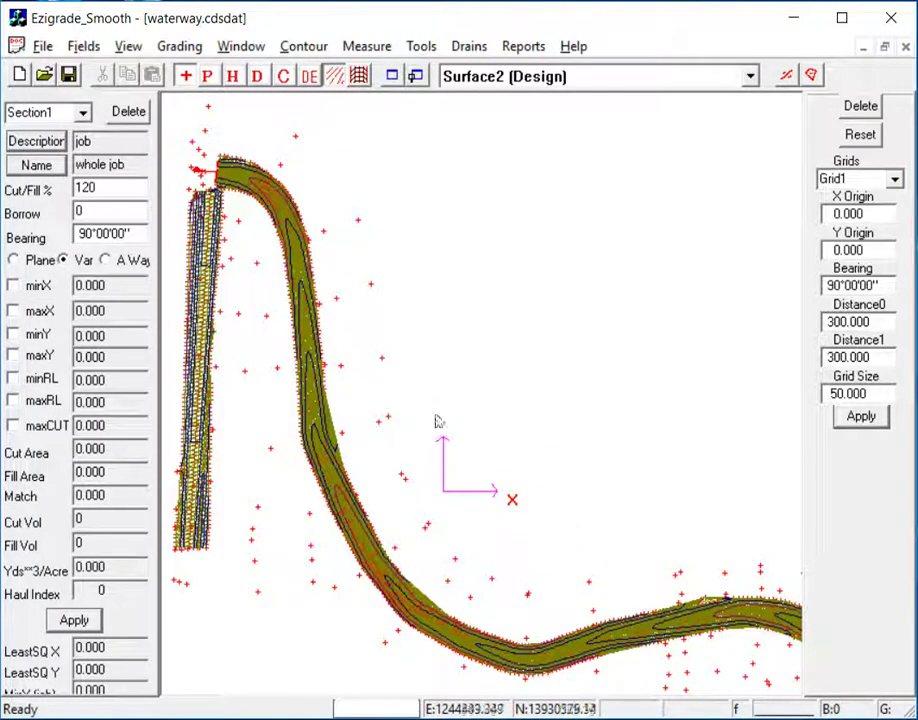
scroll(477, 428, down, 3)
scroll(477, 428, up, 3)
scroll(437, 410, down, 2)
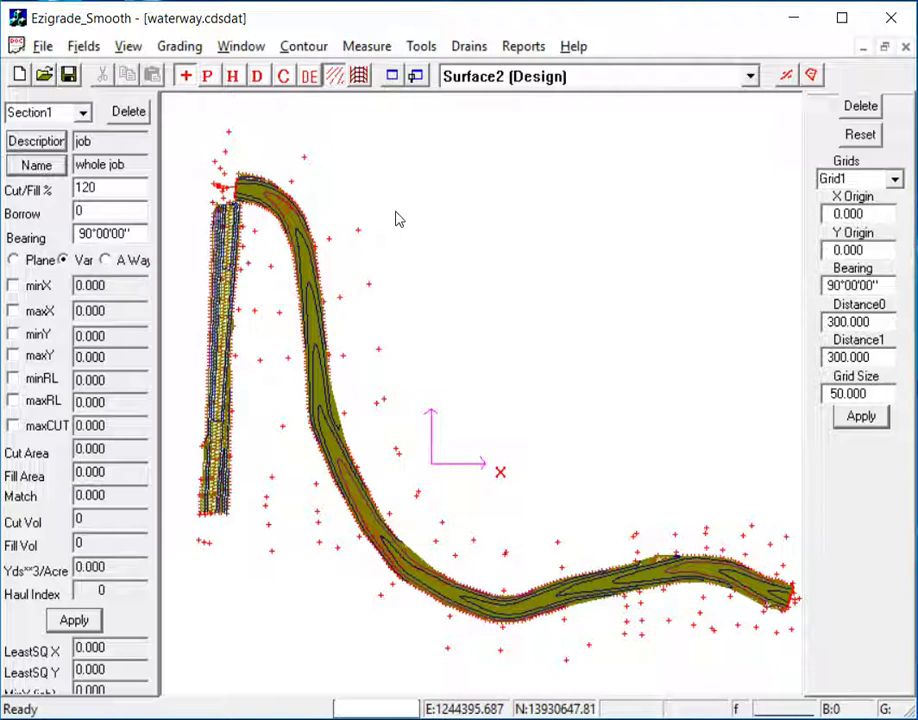
Step: Add a master bench by coordinates with northing 13930694.887, easting 1244084.403 and height 10
click(419, 47)
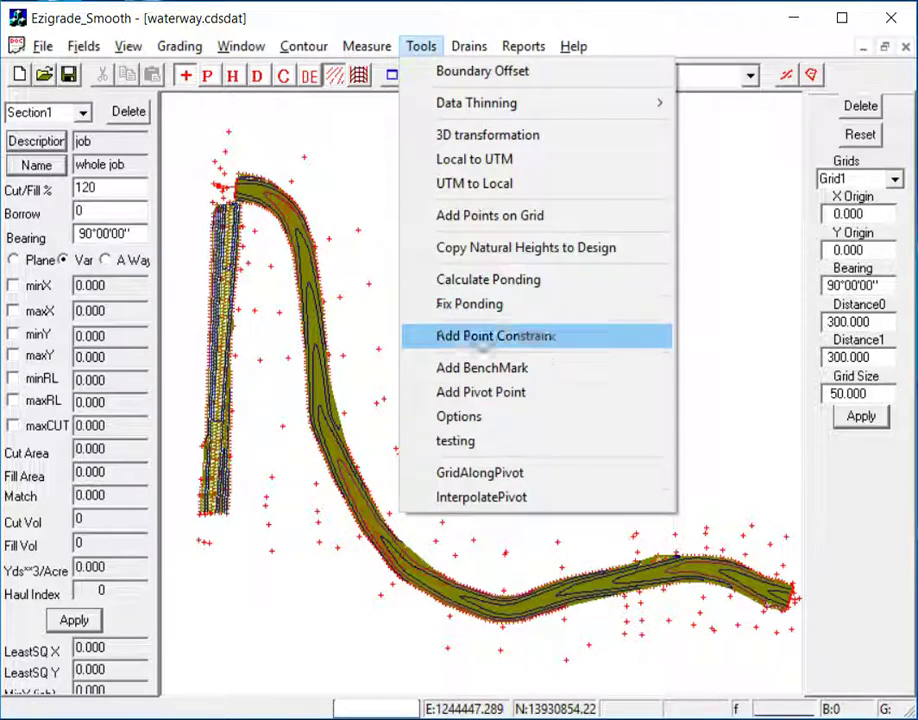
click(490, 368)
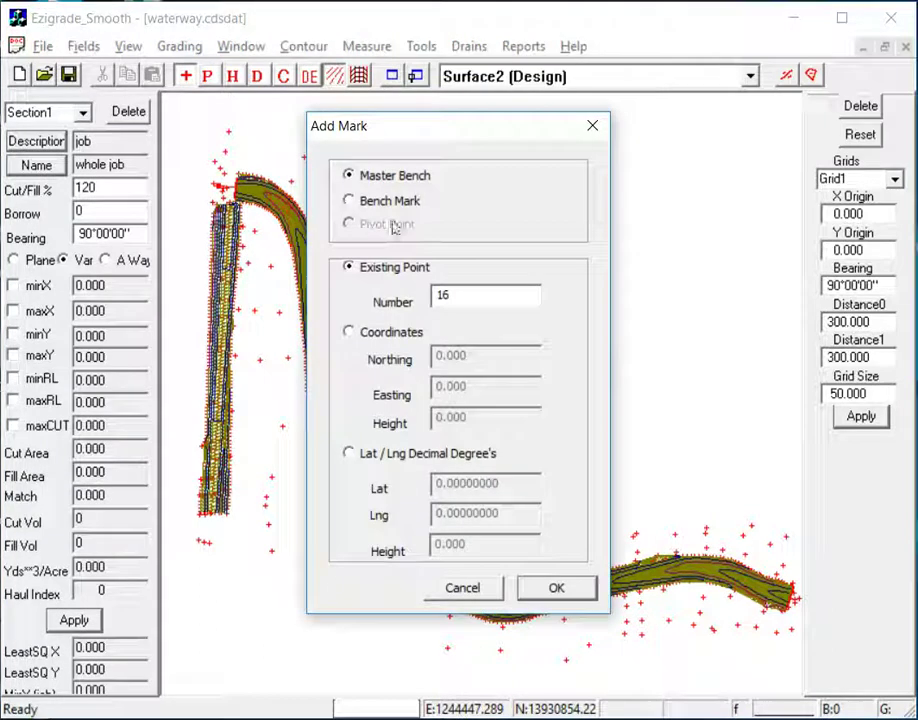
click(351, 338)
drag(473, 357, 433, 356)
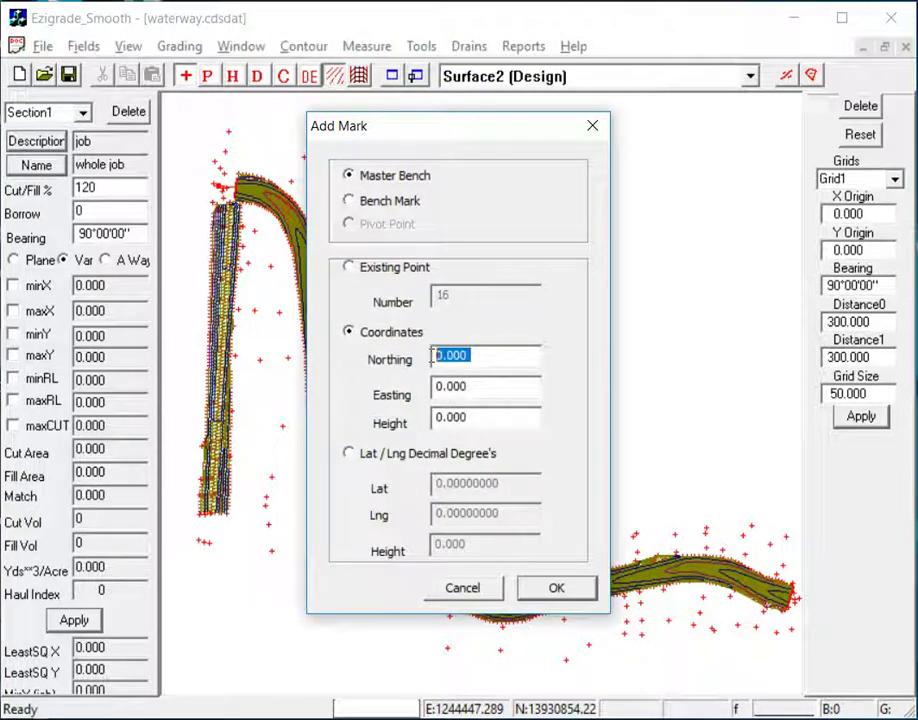
text(13930694.887)
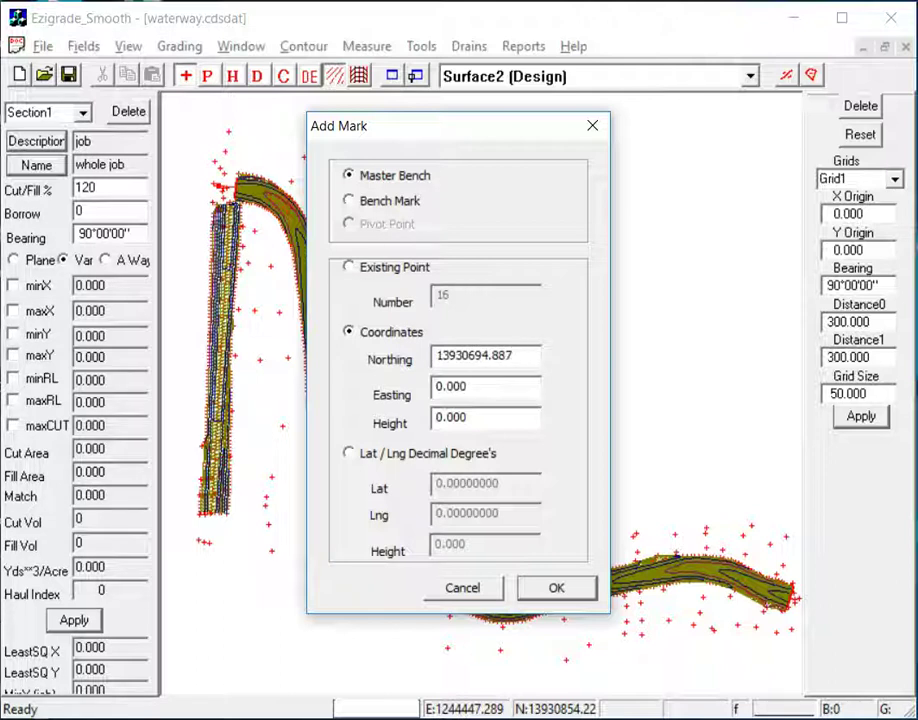
drag(466, 387, 436, 386)
text(1244084)
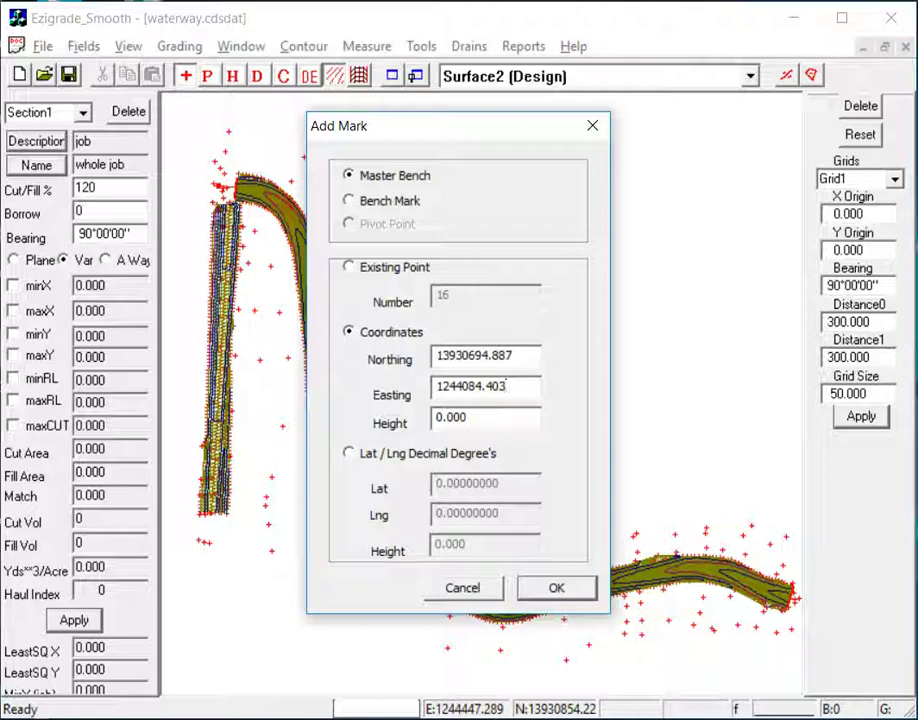
drag(468, 418, 432, 421)
text(10)
click(554, 591)
Step: Examine where the master bench lies relative to the design and look over the waterway's far east end
scroll(263, 208, up, 3)
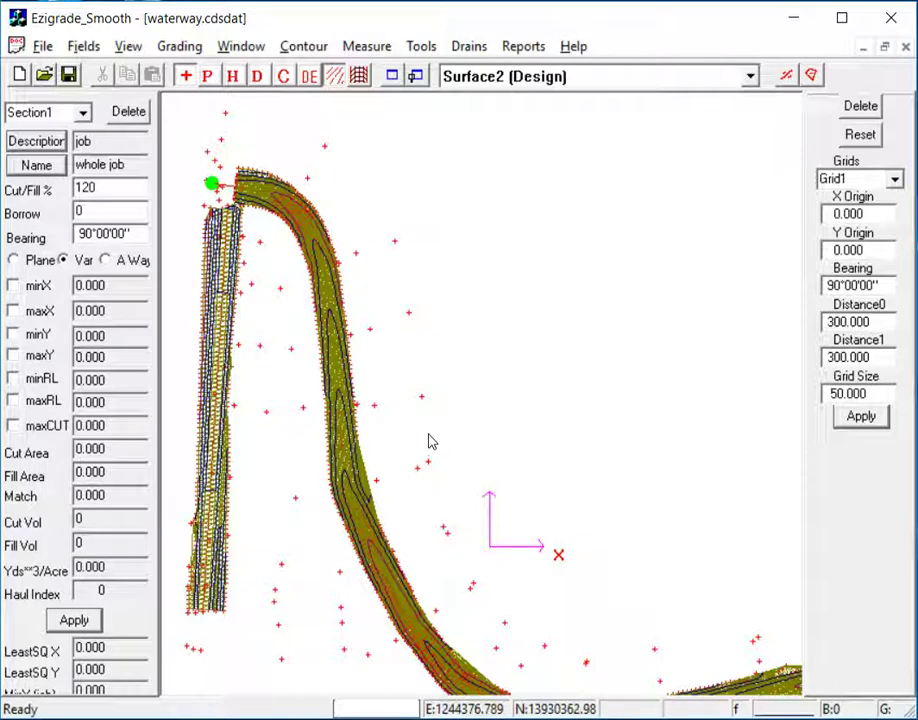
scroll(428, 441, down, 1)
middle_drag(447, 453, 419, 331)
scroll(512, 385, down, 1)
scroll(512, 385, down, 1)
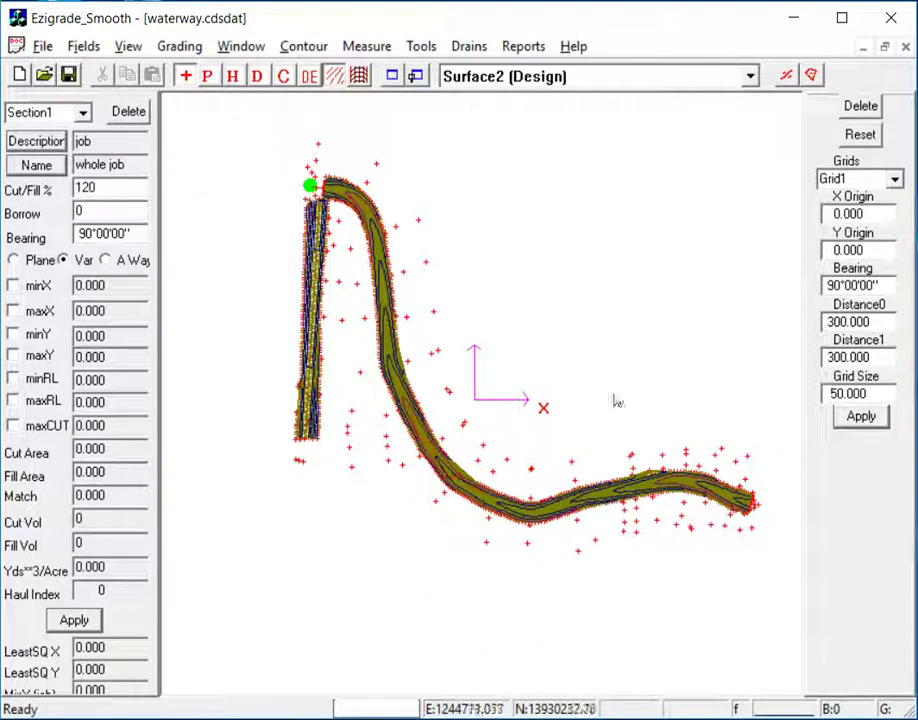
mouse_move(605, 392)
middle_down()
mouse_move(492, 349)
mouse_move(488, 324)
middle_up()
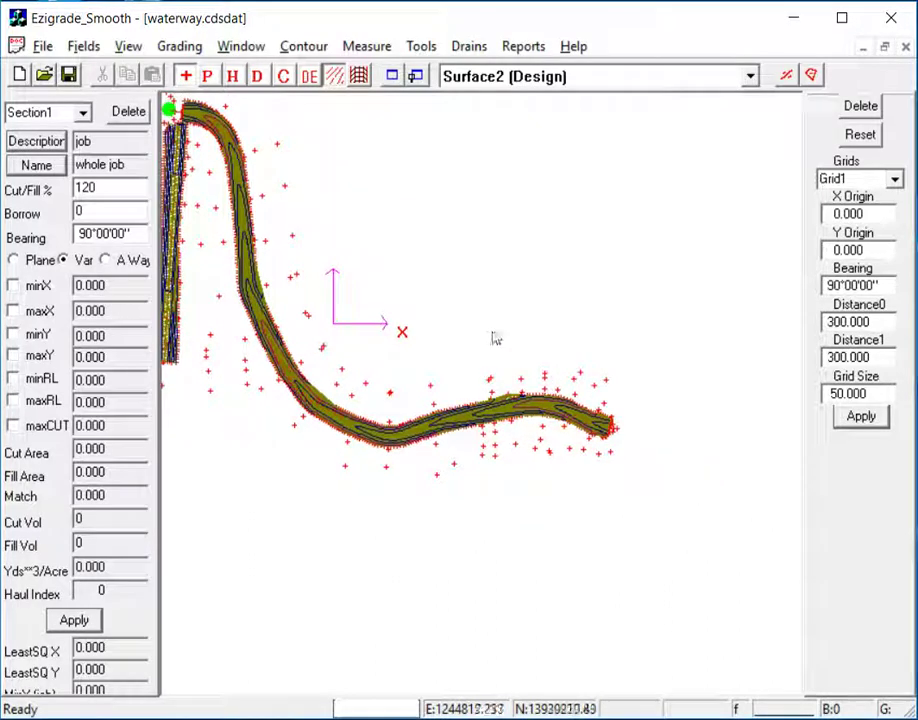
scroll(619, 438, up, 3)
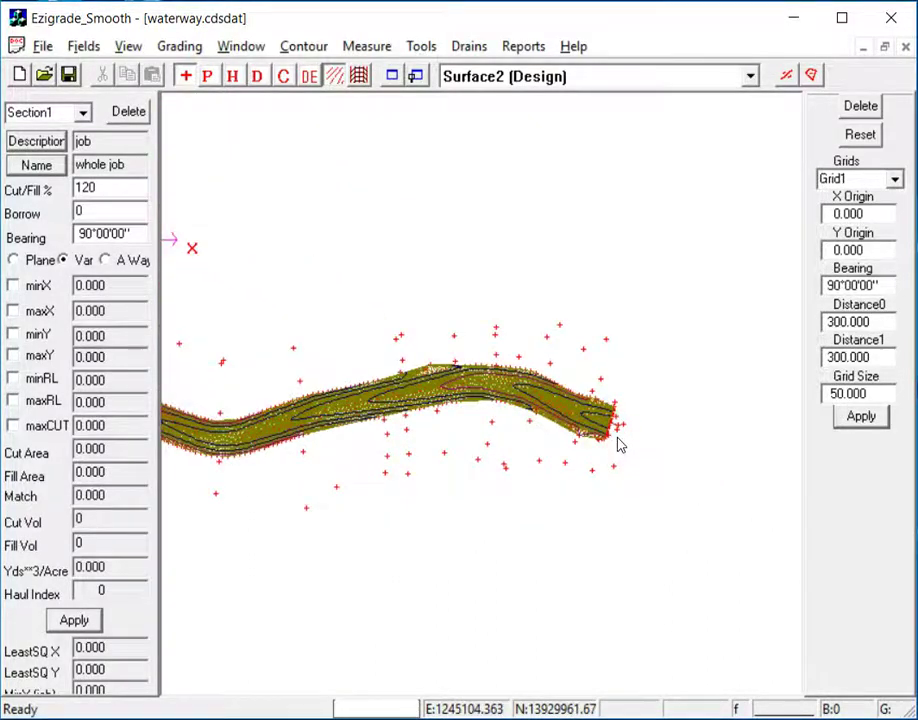
key(Up)
key(Up)
key(Up)
key(Up)
key(Up)
key(Up)
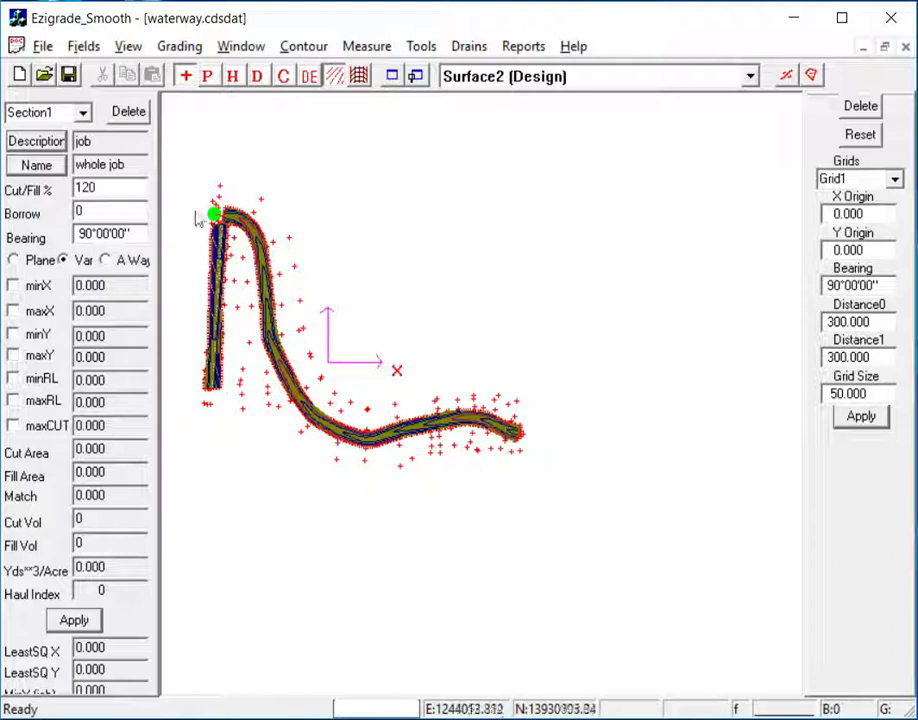
Step: Show the point numbers and identify the points at the outer end of the waterway's east centreline
scroll(488, 450, up, 1)
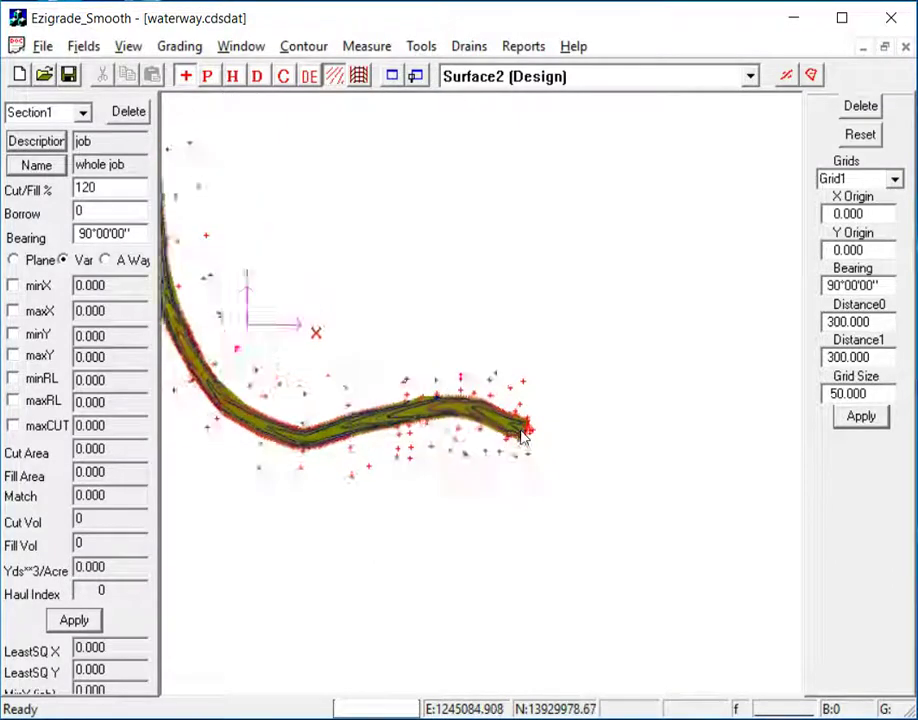
scroll(530, 440, up, 5)
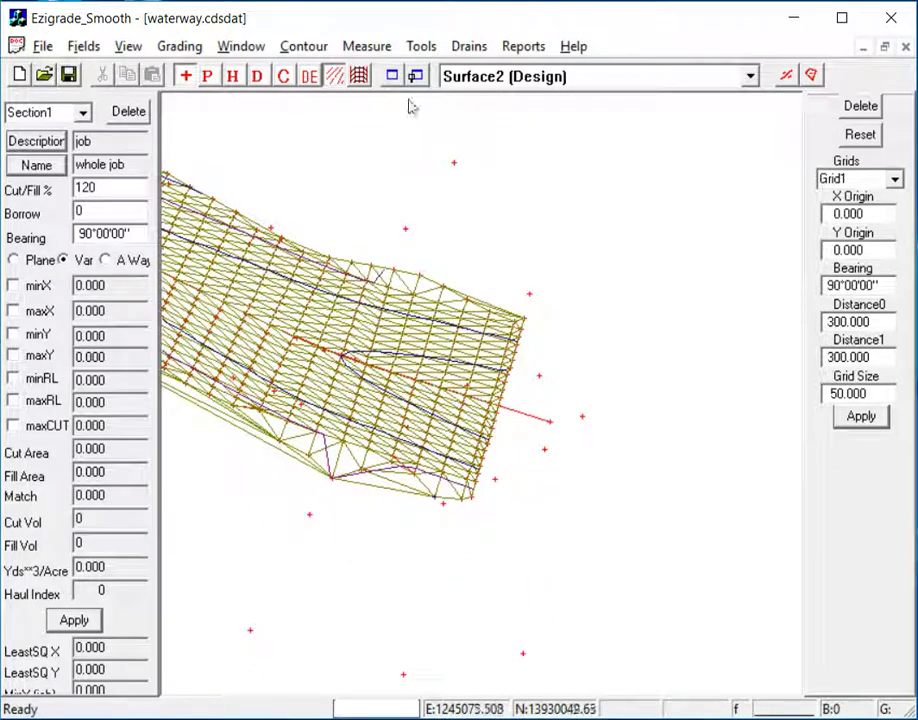
click(416, 75)
drag(516, 427, 564, 395)
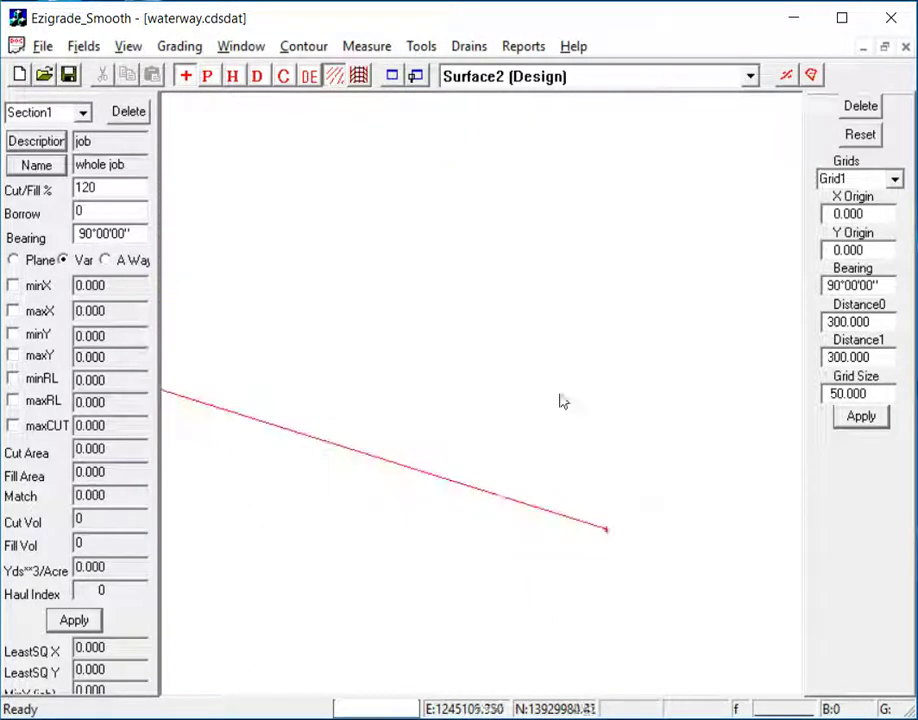
click(207, 77)
click(614, 528)
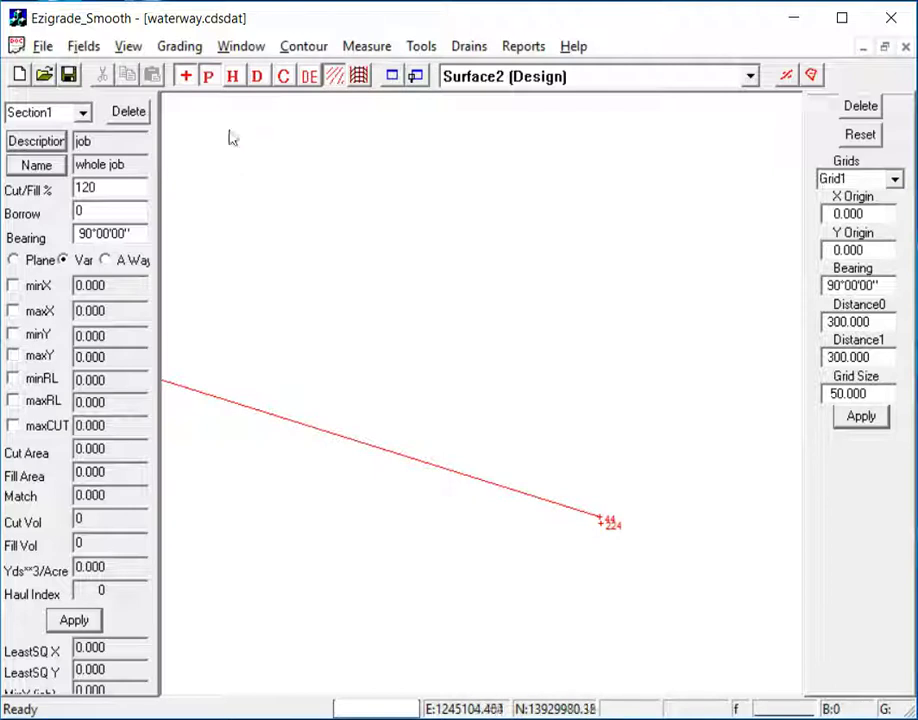
click(415, 76)
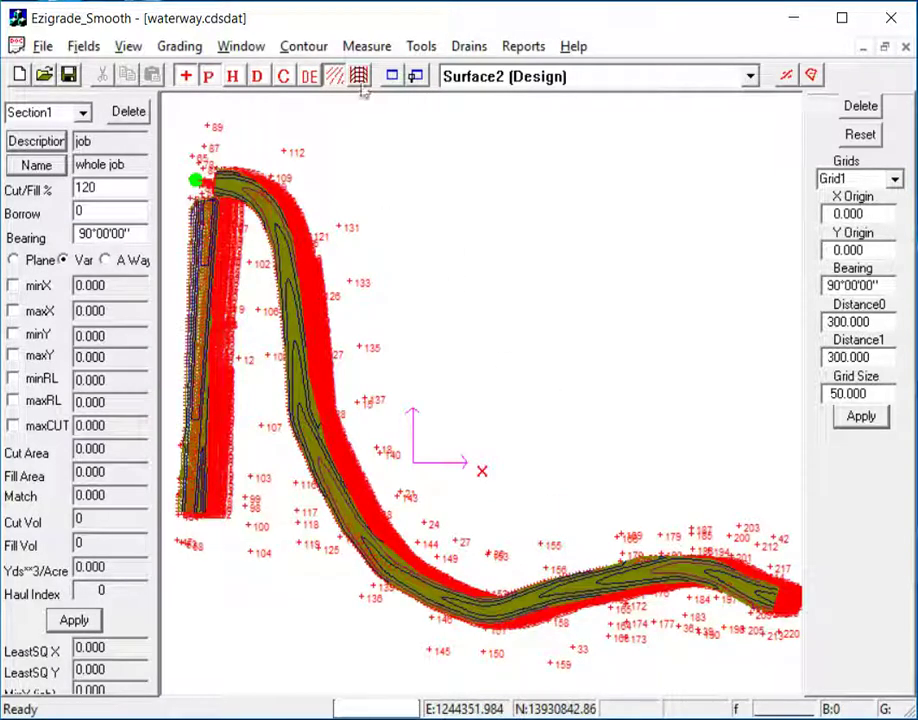
Step: Add a bench mark at existing point 44 and check its place at the east end of the waterway
click(420, 47)
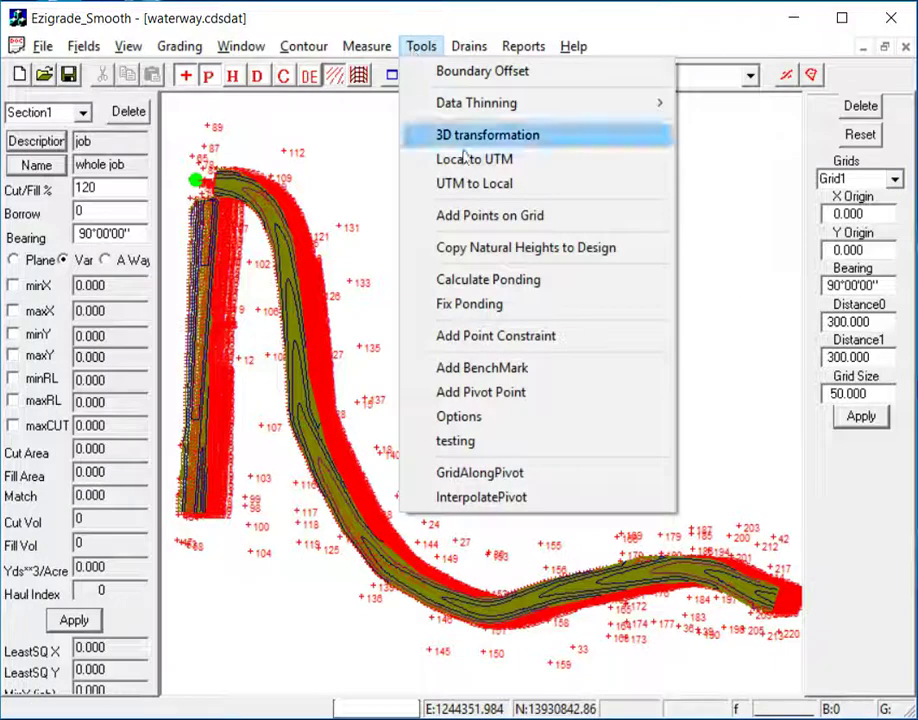
click(468, 372)
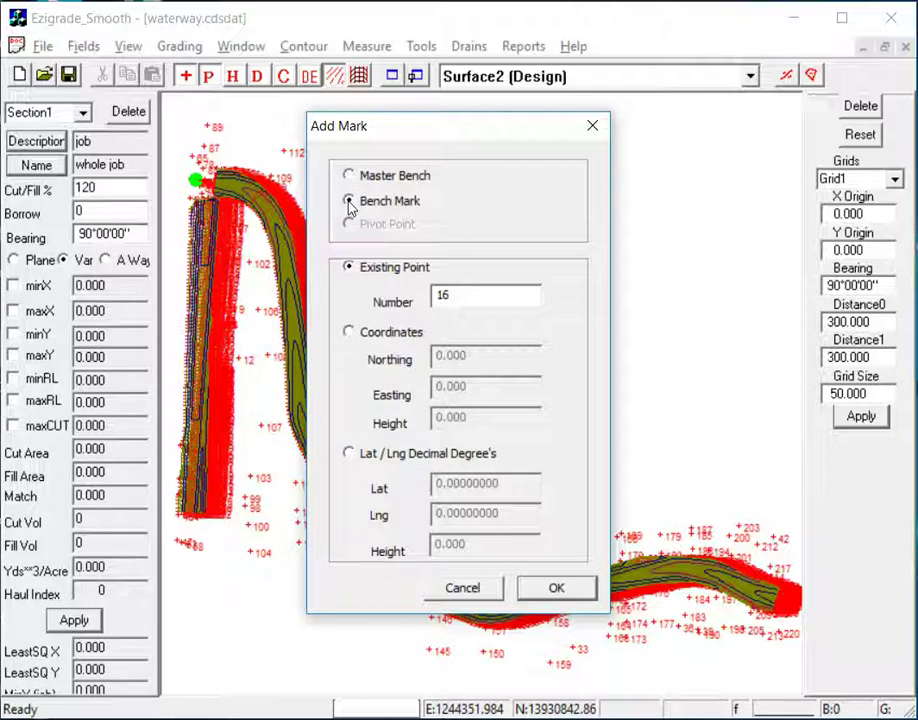
click(349, 201)
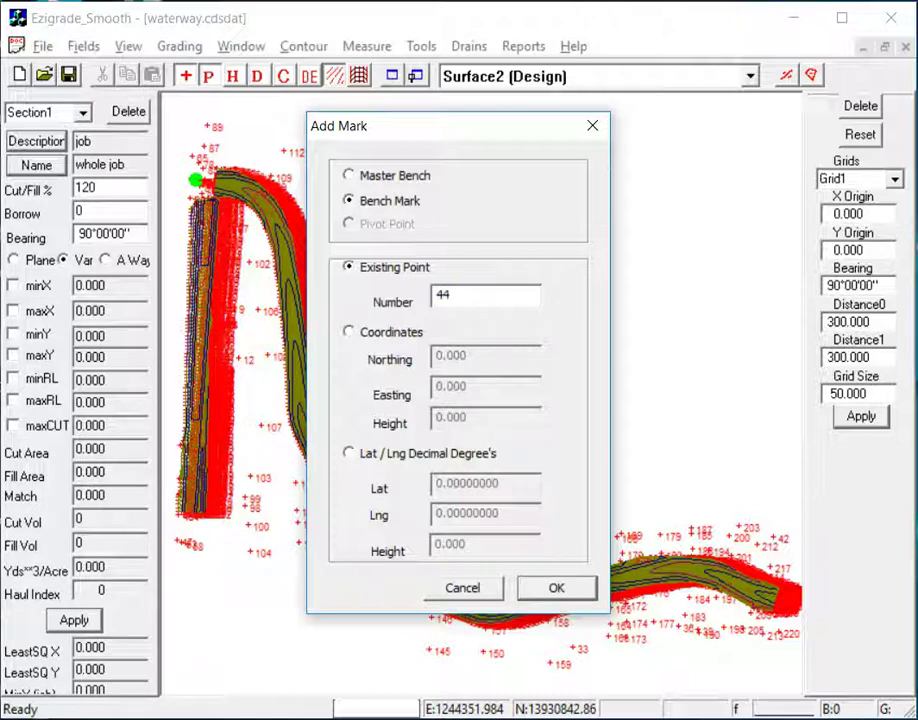
text(44)
click(554, 588)
scroll(640, 515, up, 3)
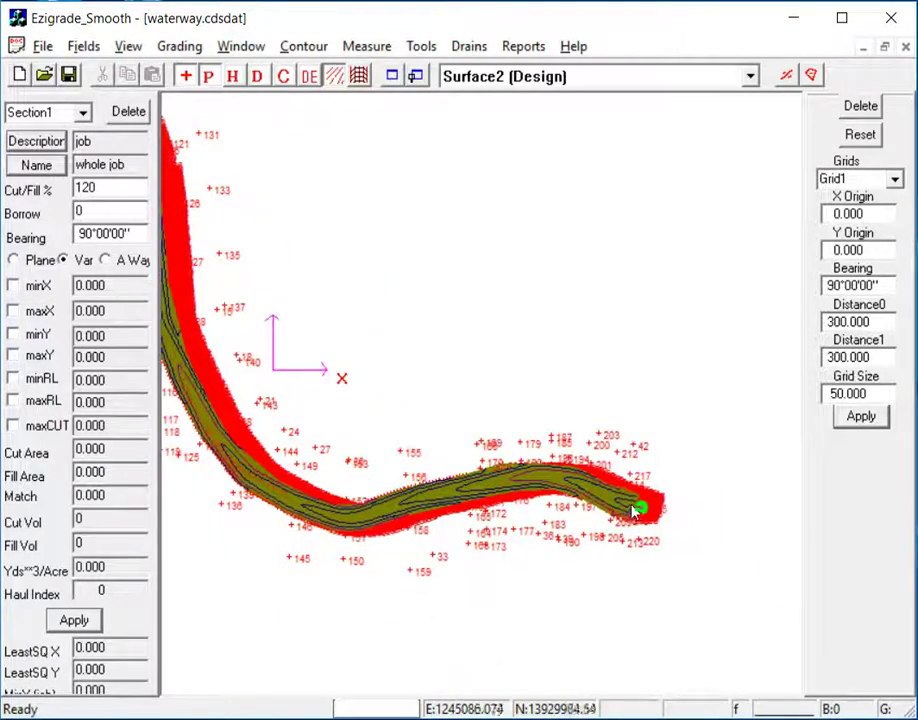
scroll(641, 522, down, 3)
scroll(641, 518, down, 1)
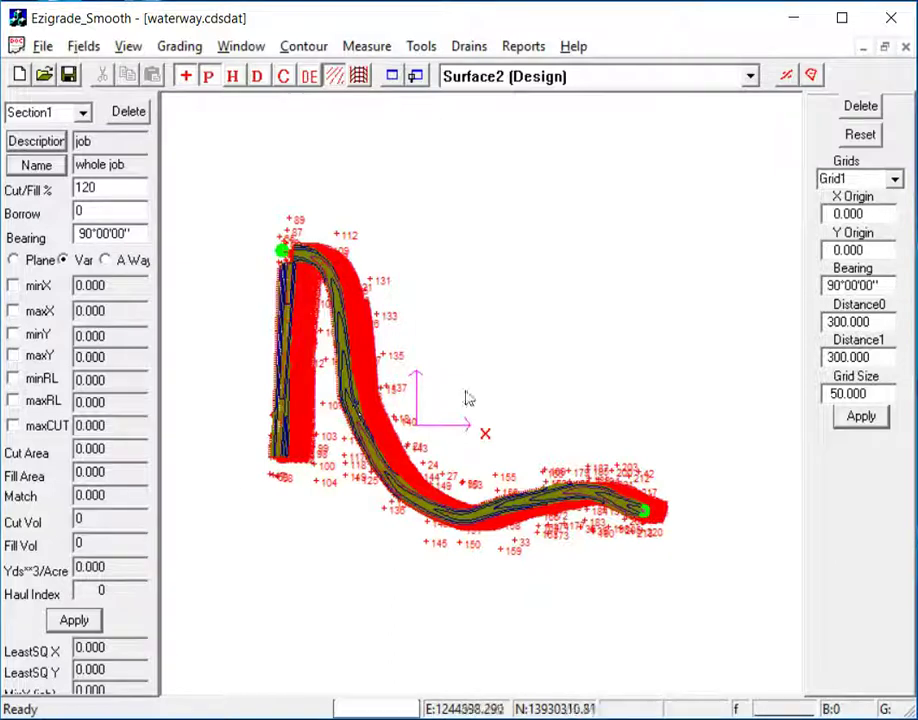
scroll(479, 398, up, 3)
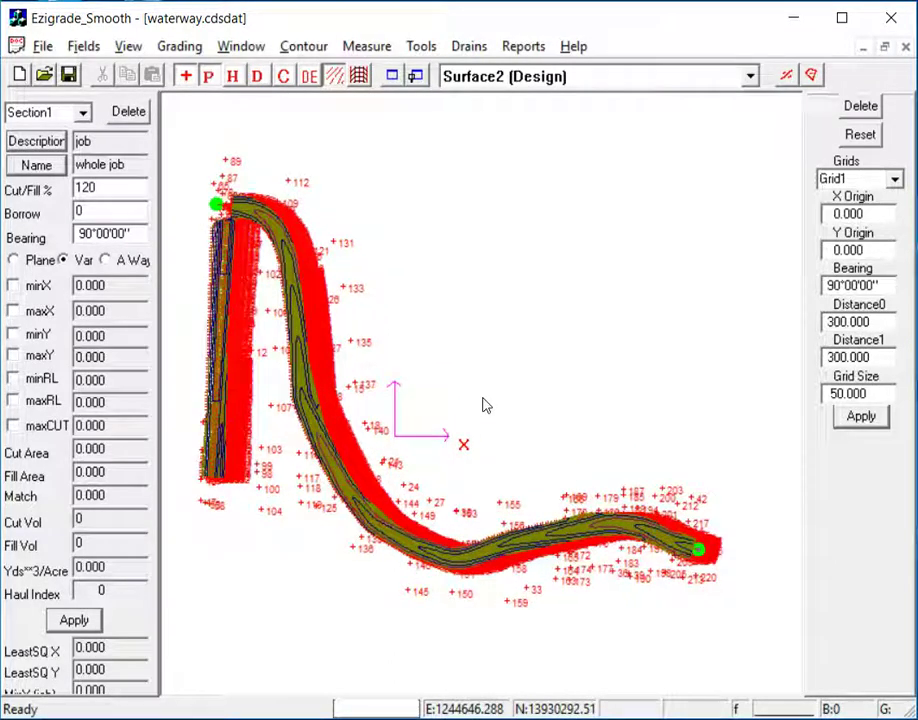
mouse_move(483, 405)
middle_down()
mouse_move(565, 402)
mouse_move(527, 389)
middle_up()
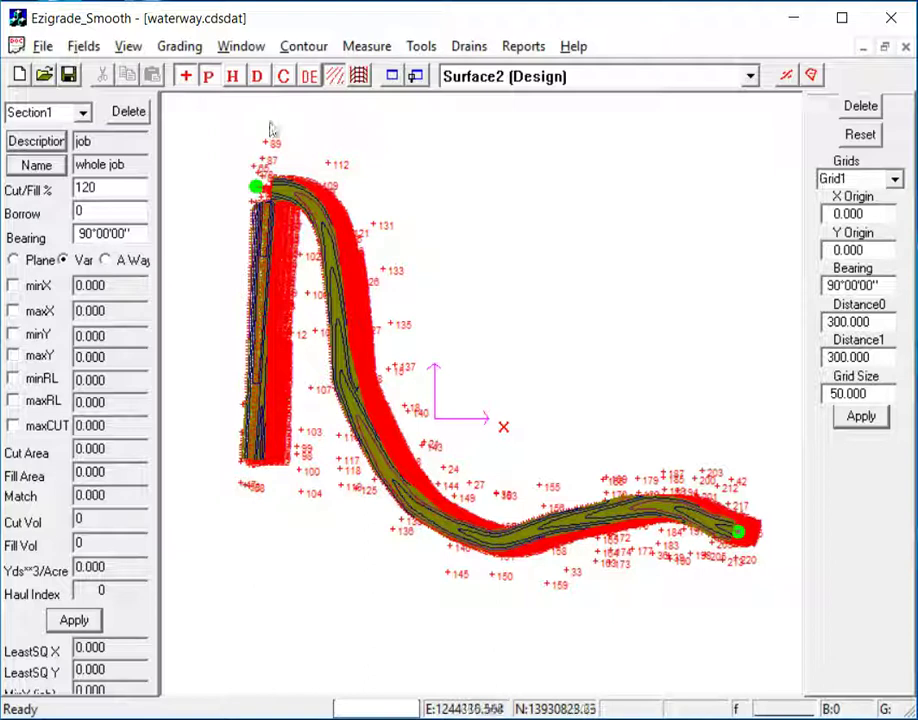
Step: Export the job to Google Earth as a KML file in UTM zone 15 North with points included, and display it
click(42, 47)
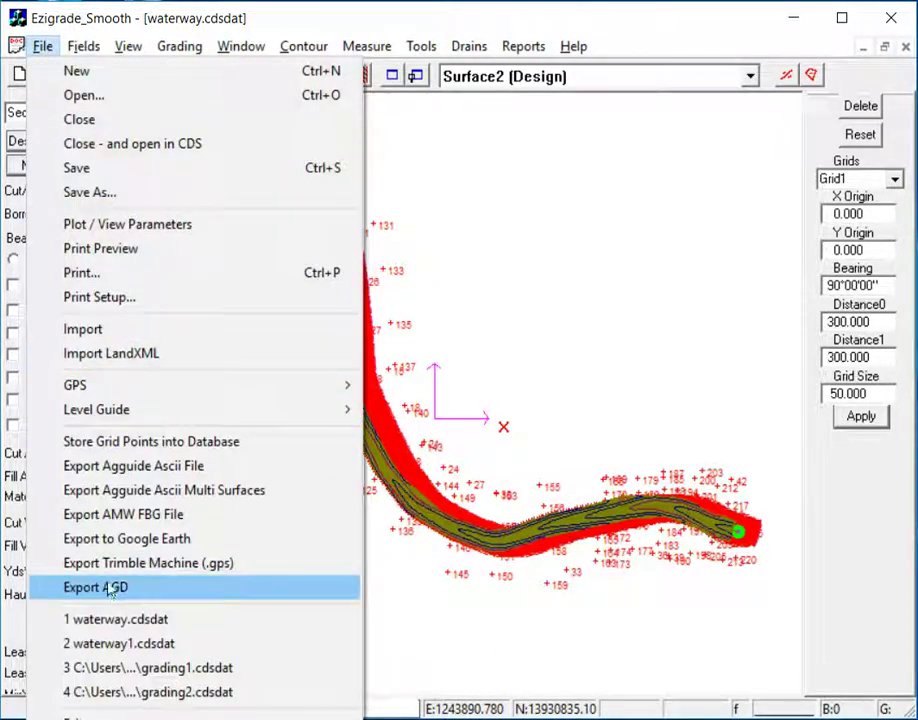
click(126, 540)
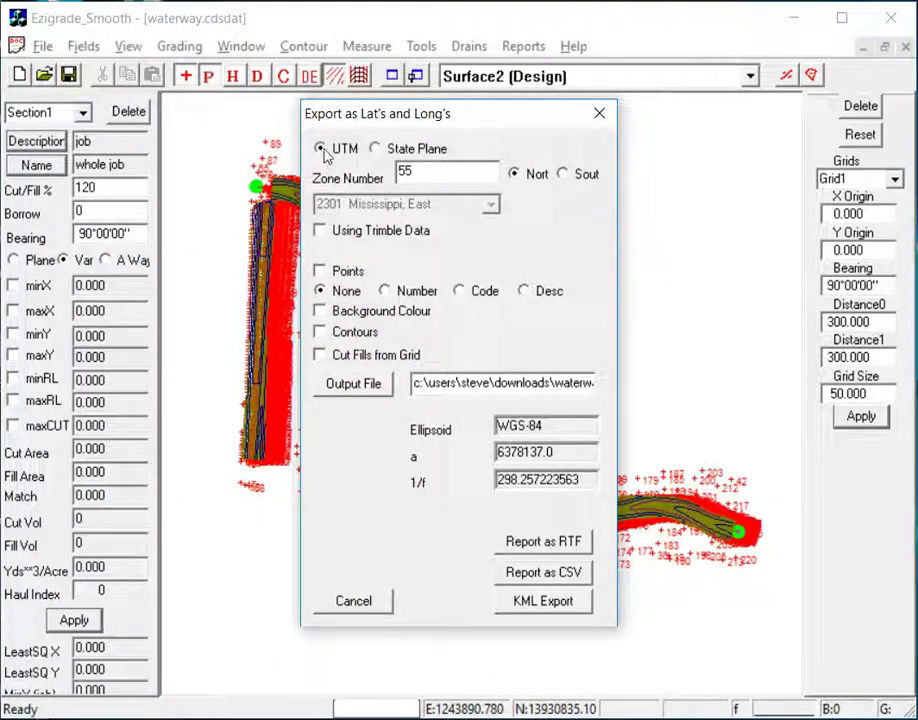
double_click(405, 172)
text(1)
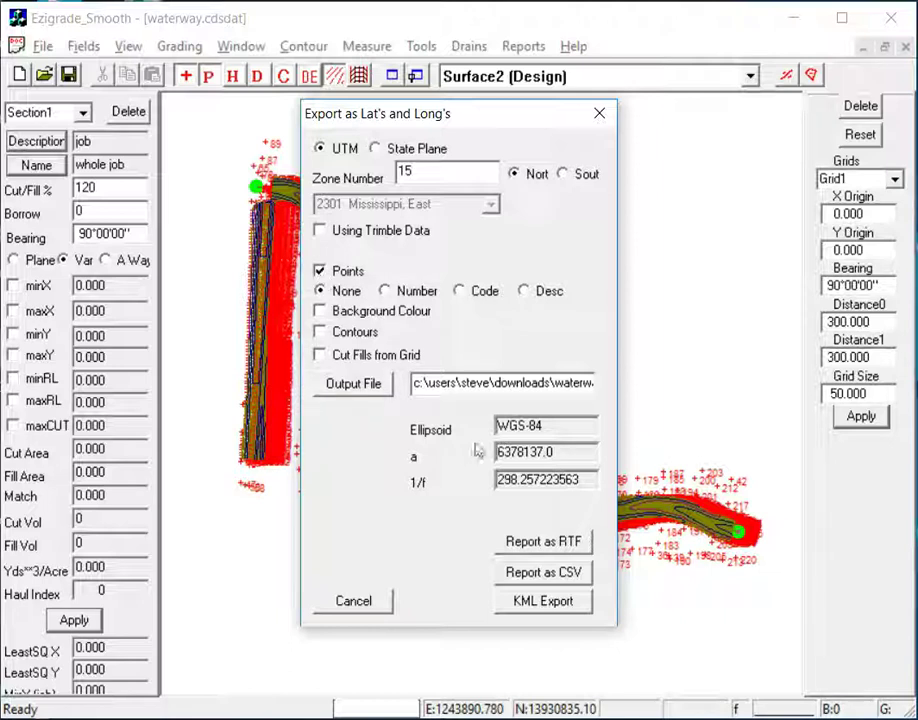
click(544, 604)
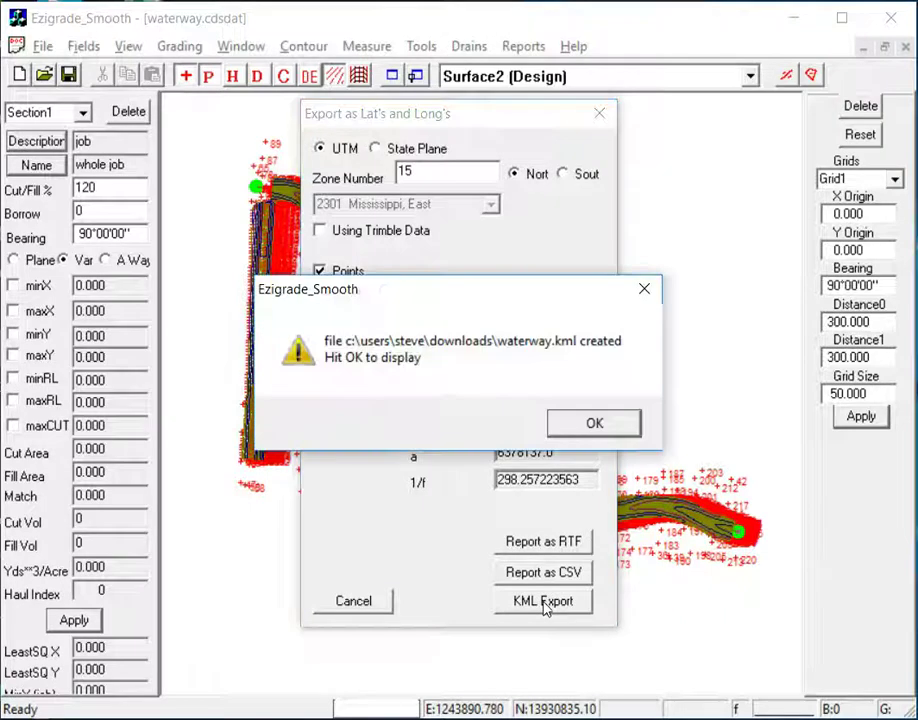
click(586, 428)
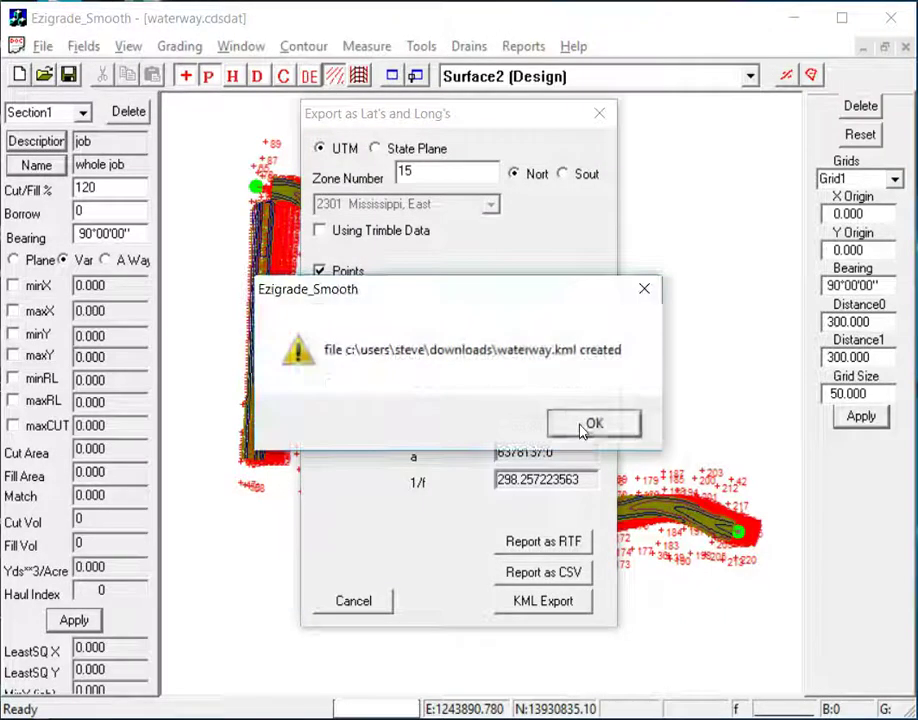
click(590, 422)
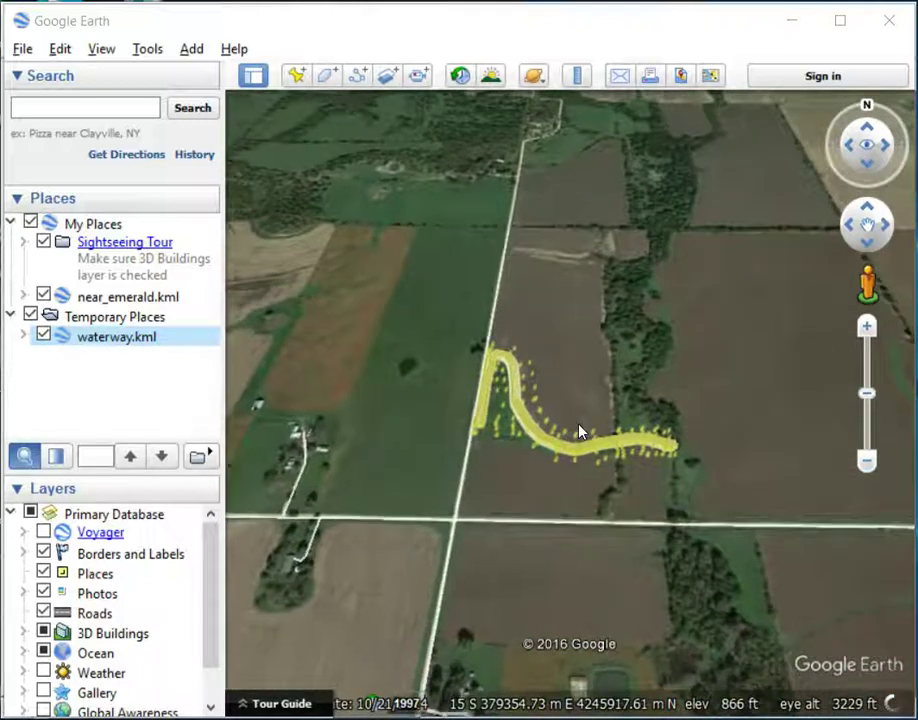
Step: In Google Earth, examine where the exported waterway lies relative to the road, fields and tree line
scroll(536, 418, up, 2)
scroll(536, 418, up, 2)
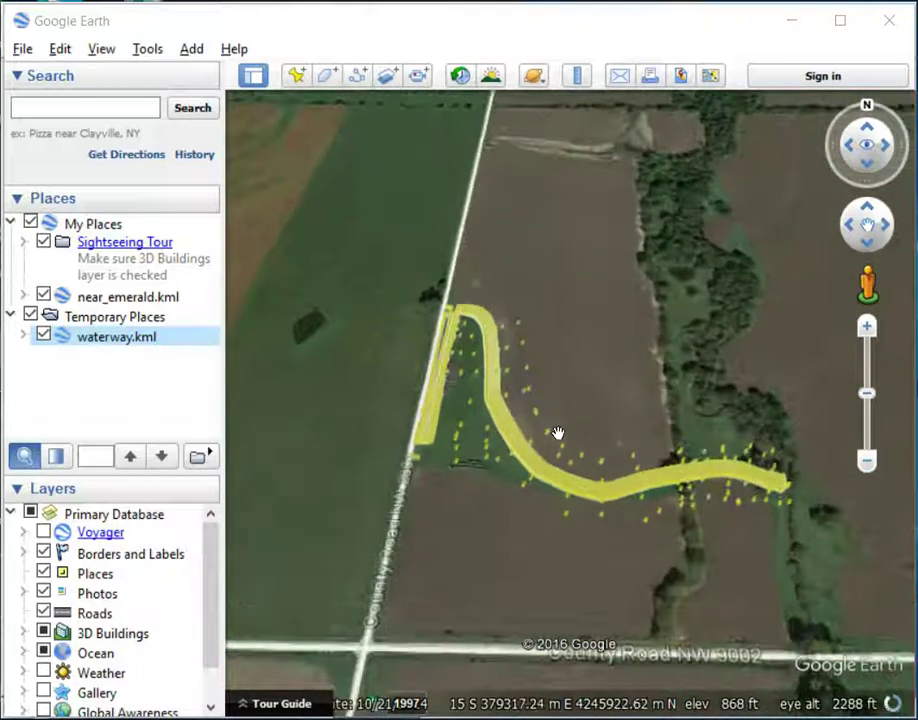
scroll(558, 433, up, 2)
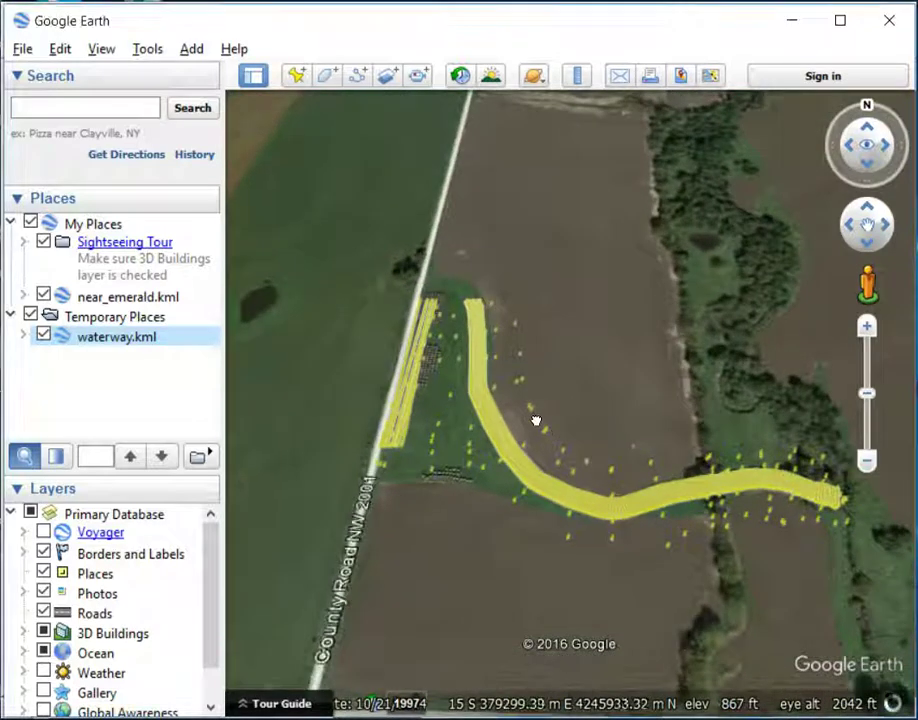
drag(537, 423, 463, 496)
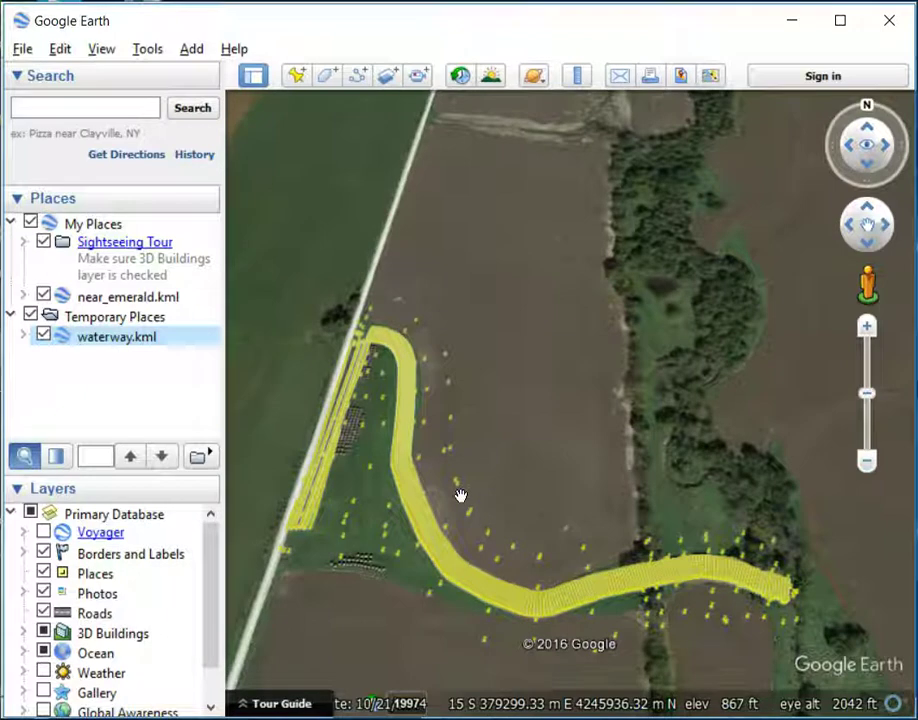